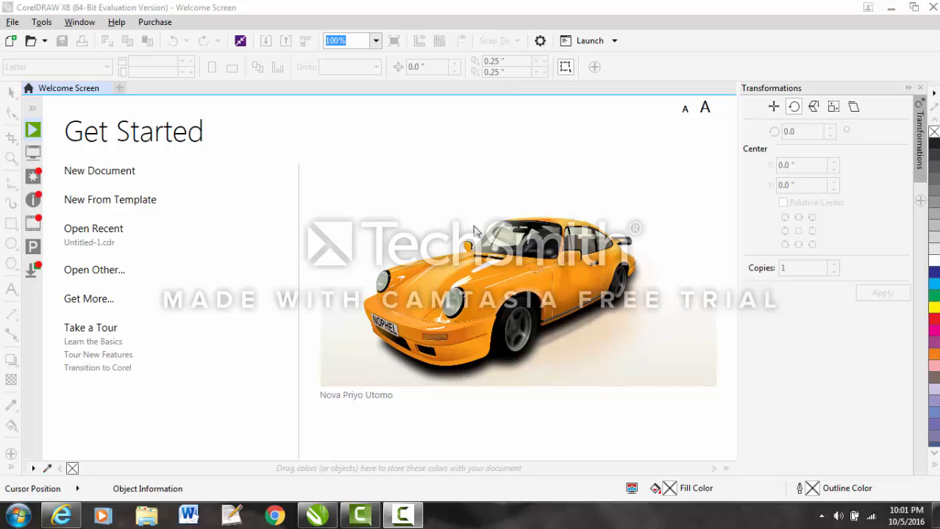
Create a new document and switch its page size units to pixels.
{"action": "left_click", "coordinate": [12, 23]}
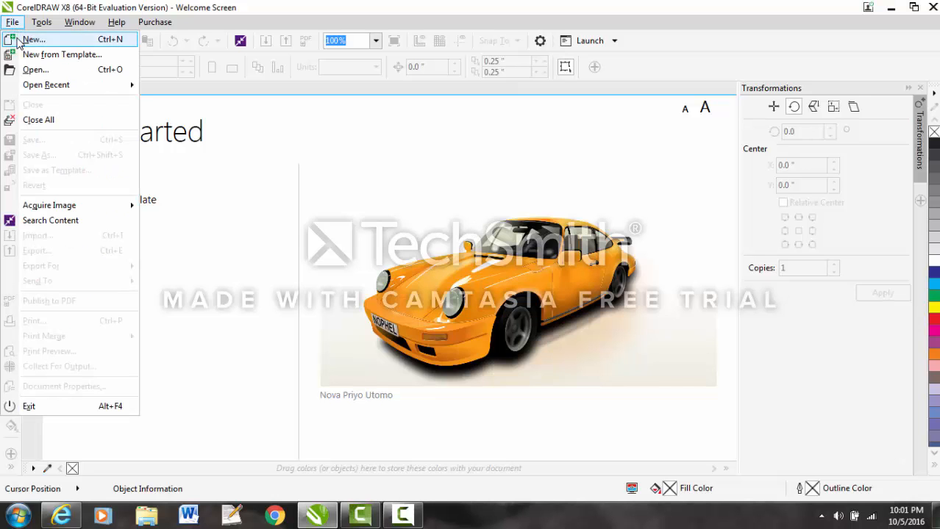
{"action": "left_click", "coordinate": [18, 39]}
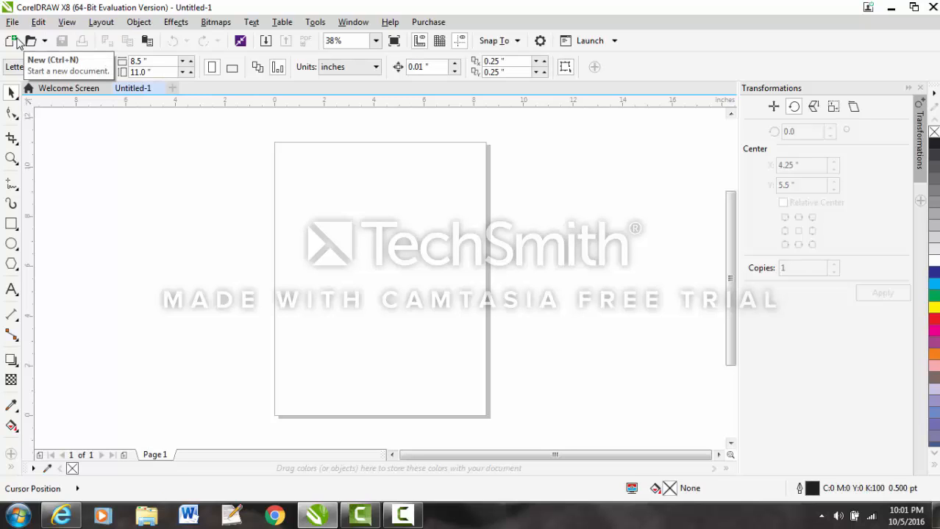
{"action": "left_click", "coordinate": [103, 23]}
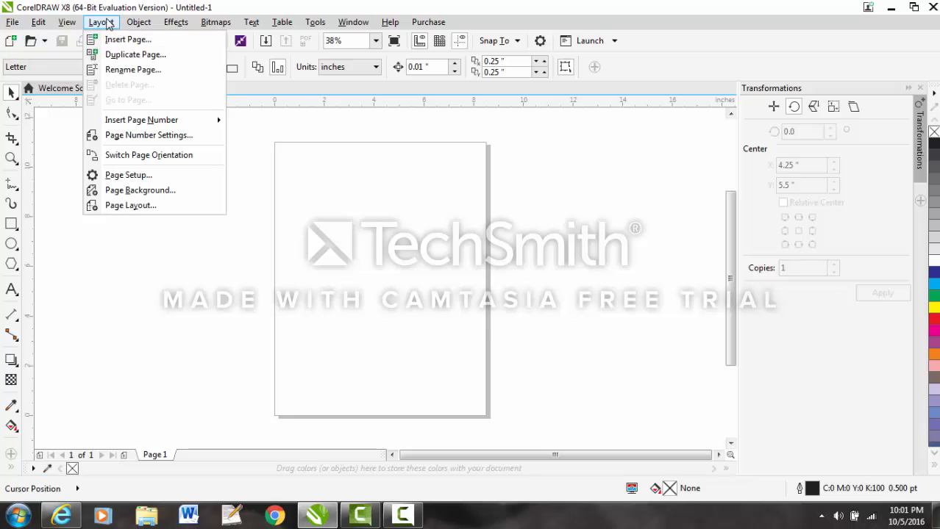
{"action": "left_click", "coordinate": [126, 175]}
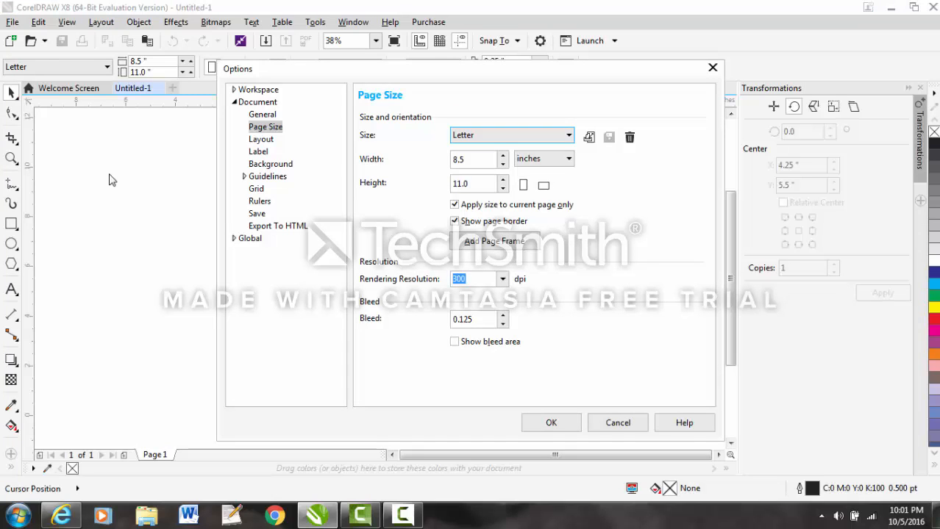
{"action": "left_click", "coordinate": [572, 162]}
{"action": "left_click", "coordinate": [550, 214]}
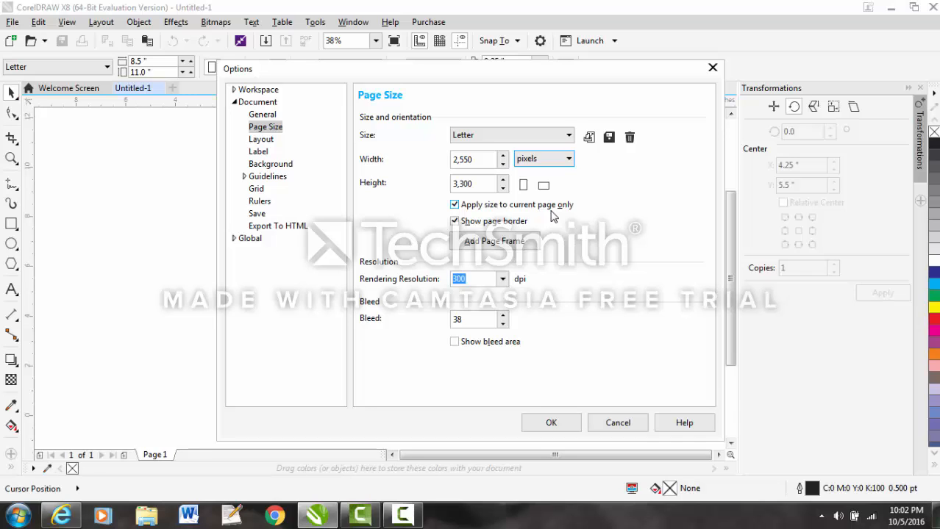
Set the page width and height to 600 pixels each and apply the page setup.
{"action": "left_click_drag", "start_coordinate": [489, 159], "coordinate": [423, 160]}
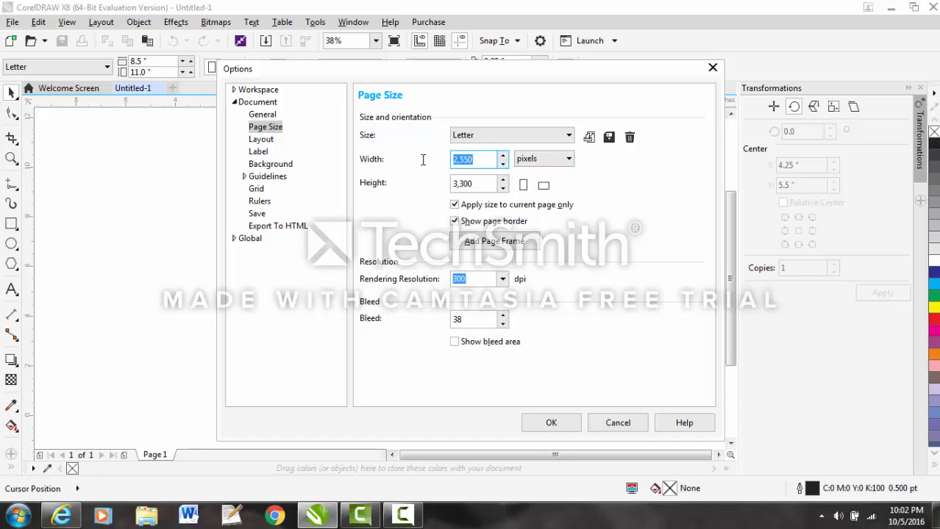
{"action": "type", "text": "600"}
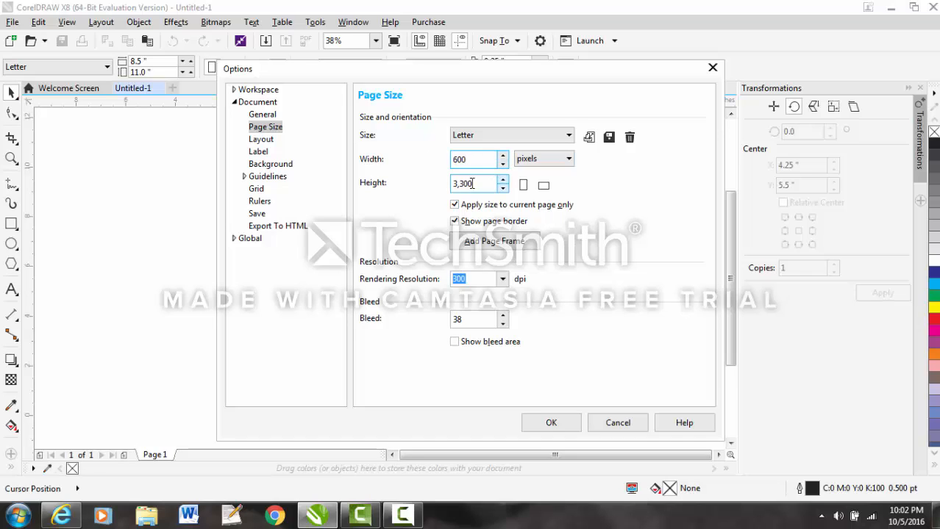
{"action": "left_click", "coordinate": [482, 183]}
{"action": "double_click", "coordinate": [483, 183]}
{"action": "type", "text": "600"}
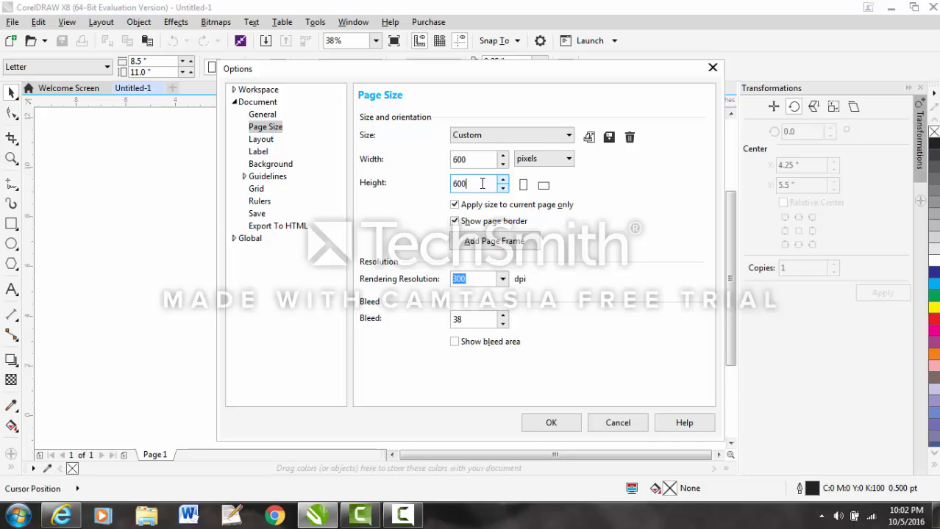
{"action": "left_click", "coordinate": [548, 422]}
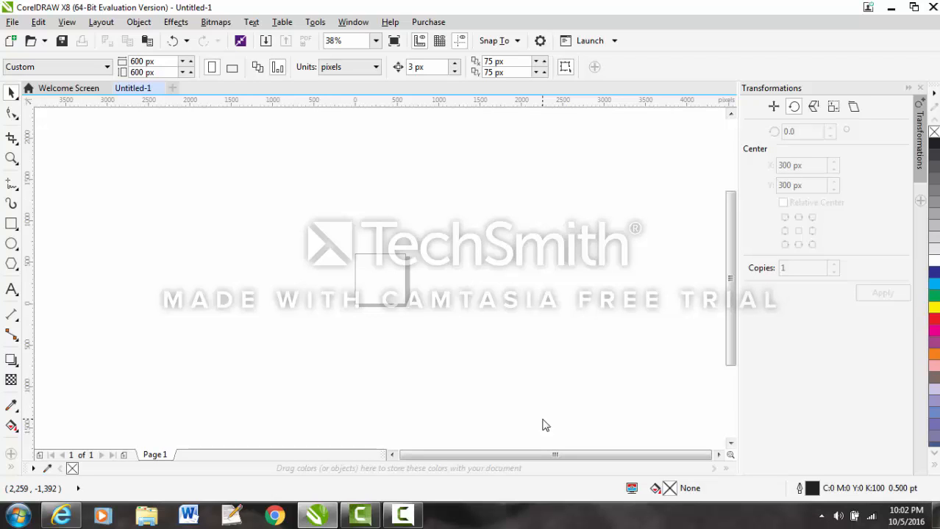
Draw a circle about 466 px in diameter from its center in the middle of the page.
{"action": "left_click", "coordinate": [376, 42]}
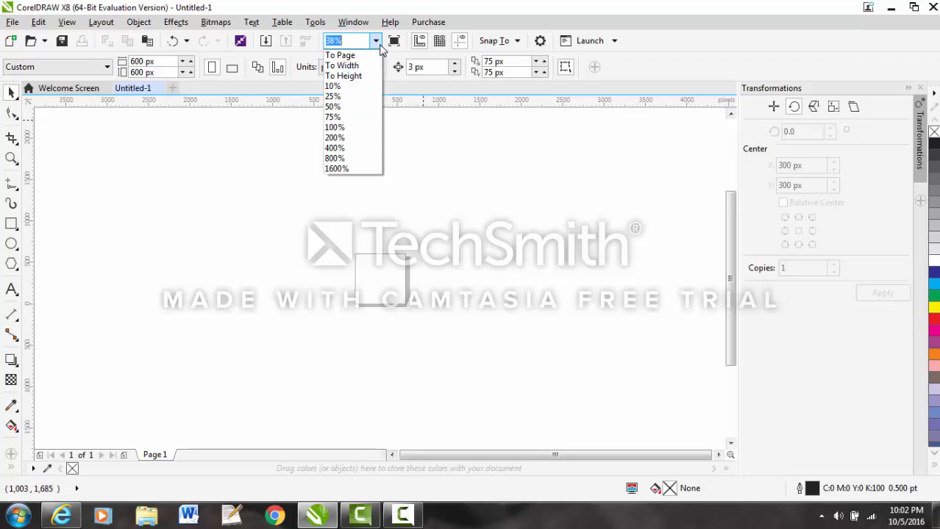
{"action": "left_click", "coordinate": [353, 138]}
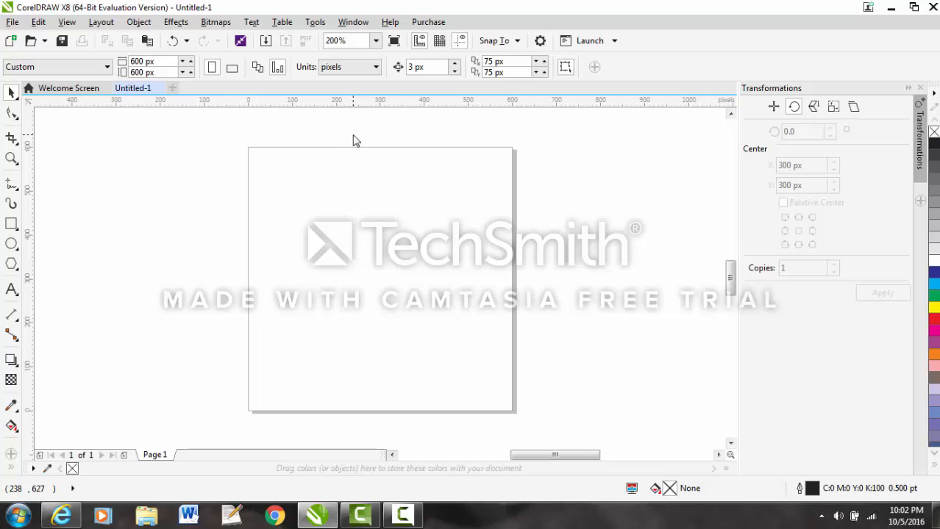
{"action": "left_click", "coordinate": [11, 245]}
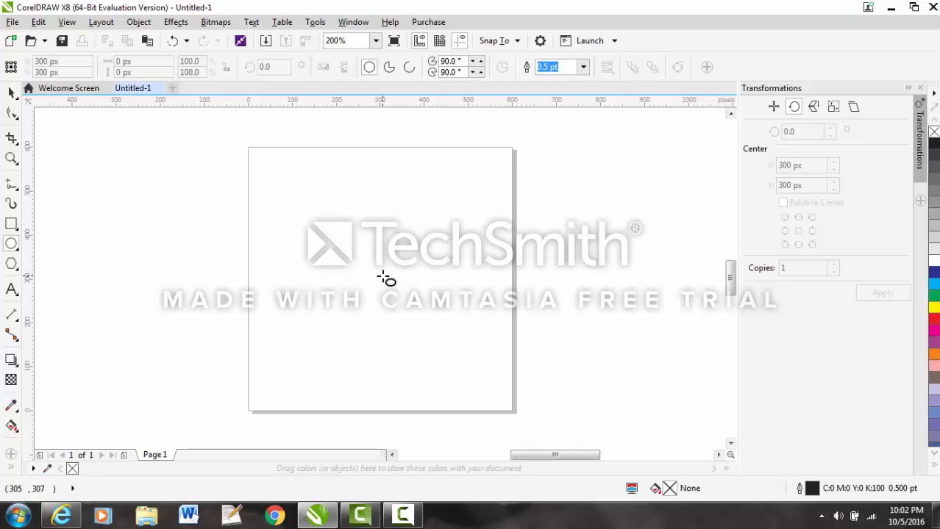
{"action": "left_click_drag", "start_coordinate": [382, 276], "coordinate": [297, 174]}
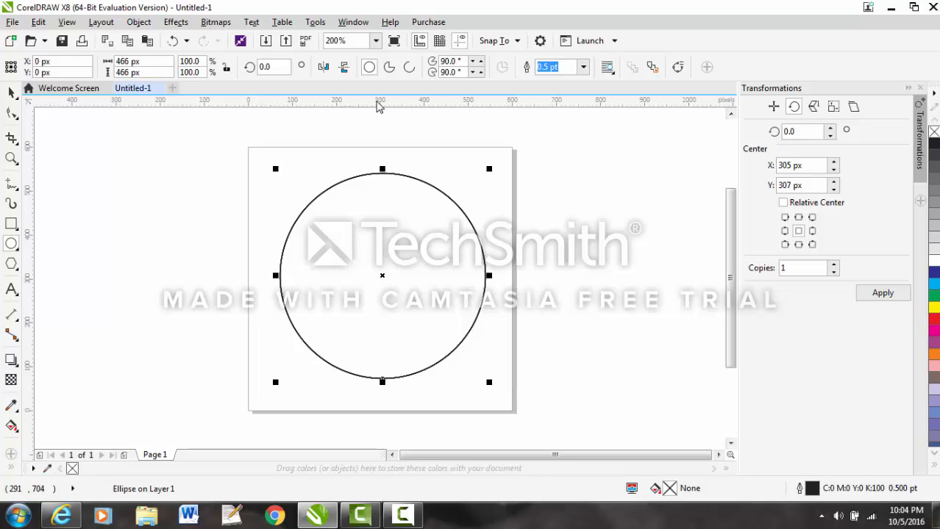
Add a horizontal and a vertical guideline that cross at the circle's center.
{"action": "left_click_drag", "start_coordinate": [376, 106], "coordinate": [339, 276]}
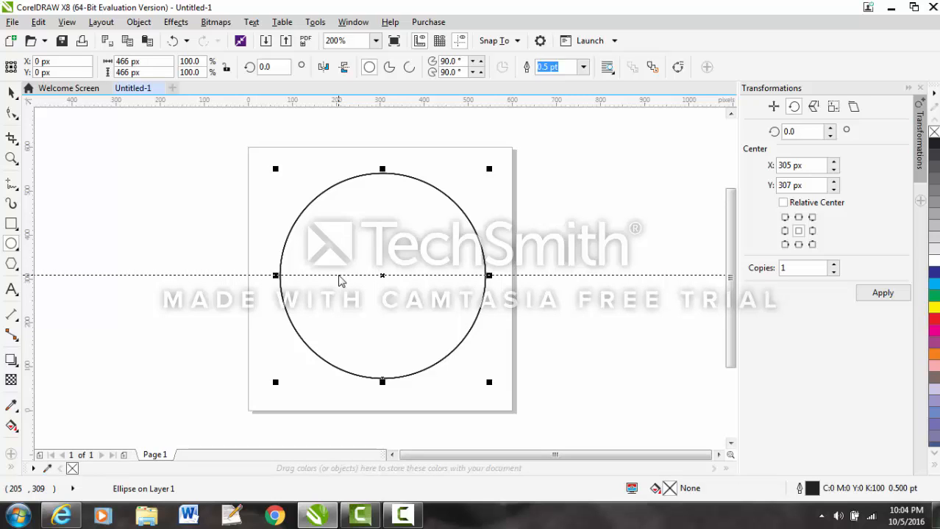
{"action": "left_click_drag", "start_coordinate": [339, 281], "coordinate": [340, 280]}
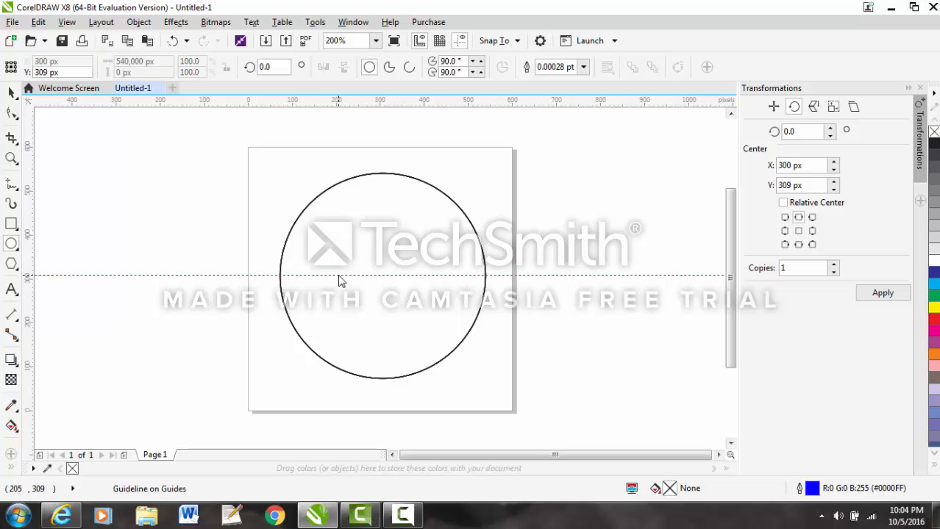
{"action": "left_click", "coordinate": [12, 98]}
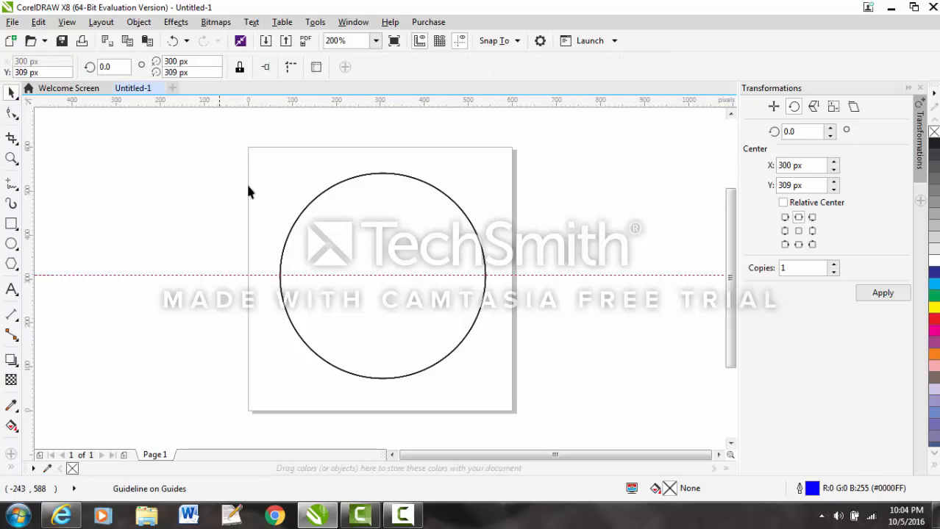
{"action": "left_click", "coordinate": [317, 203]}
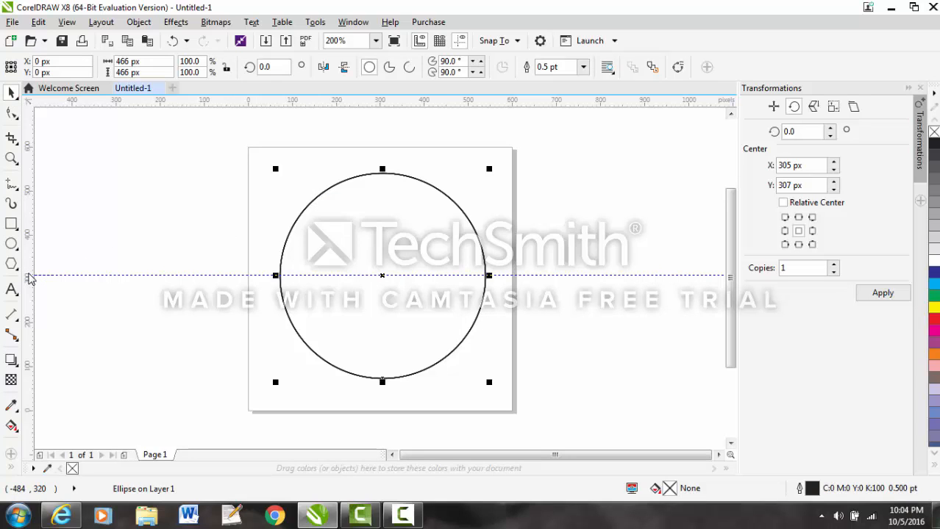
{"action": "left_click_drag", "start_coordinate": [27, 278], "coordinate": [382, 332]}
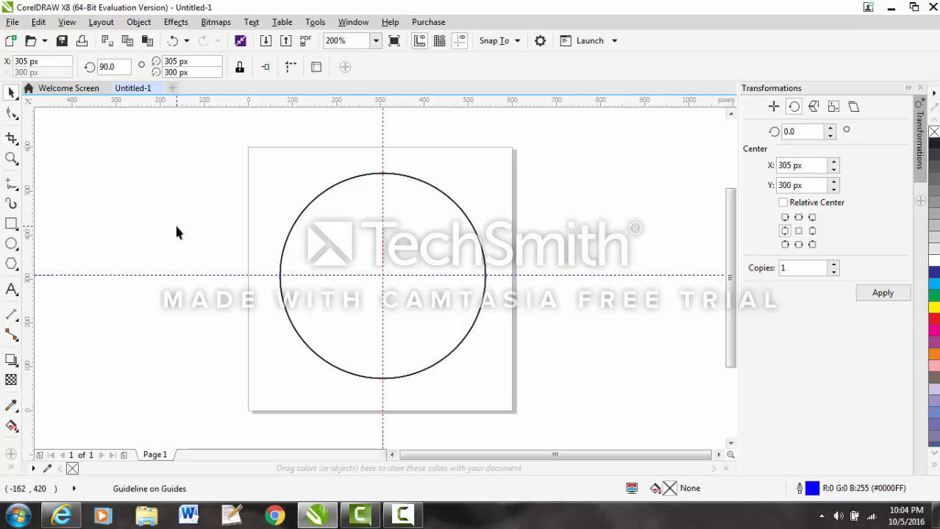
Draw a straight vertical line about 525 px long along the vertical guideline, extending past the circle at both ends.
{"action": "left_click", "coordinate": [11, 188]}
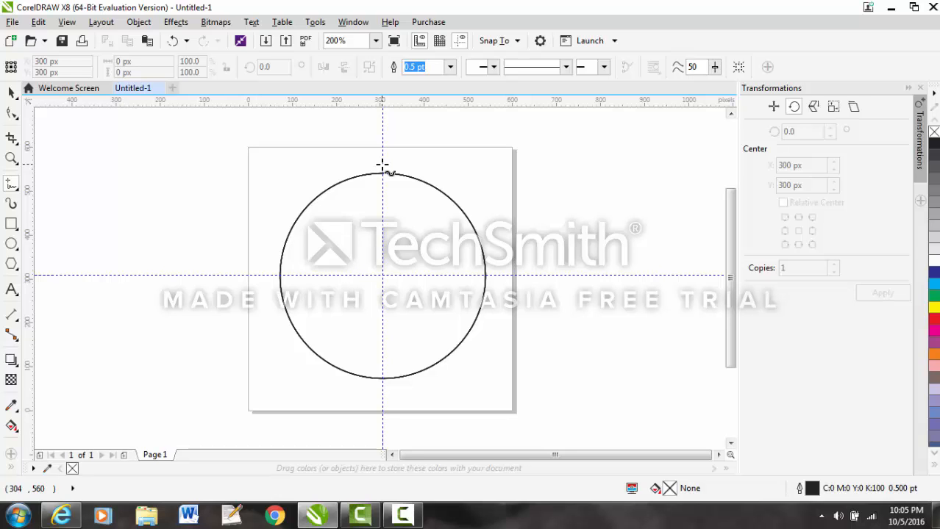
{"action": "left_click_drag", "start_coordinate": [382, 164], "coordinate": [382, 397]}
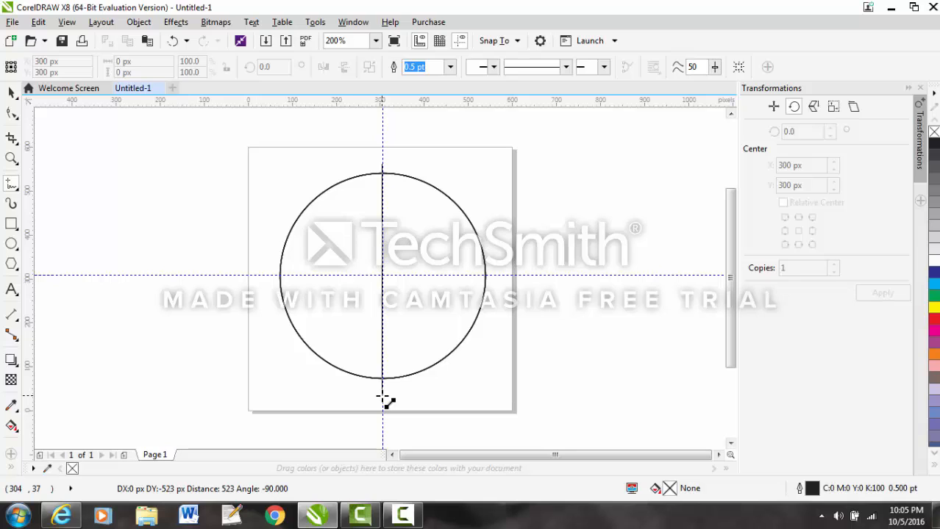
{"action": "left_click_drag", "start_coordinate": [382, 397], "coordinate": [383, 397]}
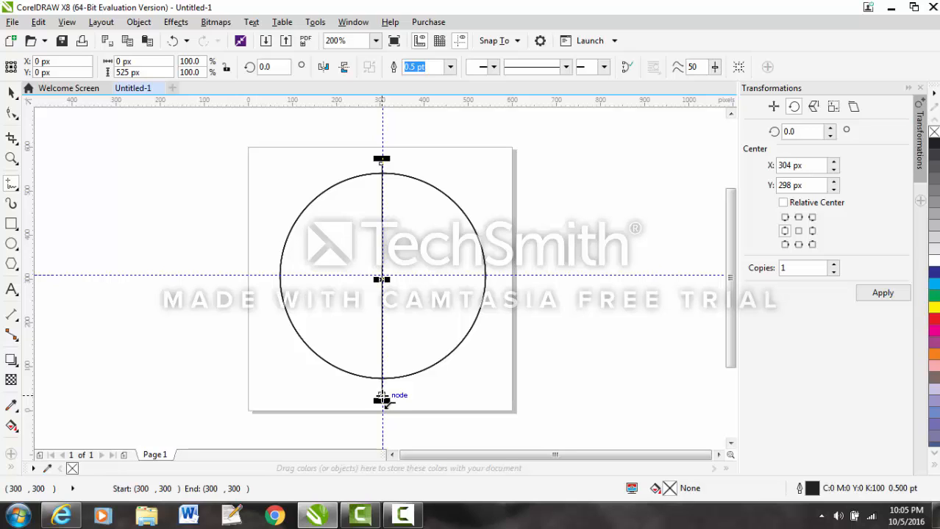
{"action": "mouse_move", "coordinate": [383, 401]}
{"action": "left_mouse_down"}
{"action": "mouse_move", "coordinate": [381, 269]}
{"action": "mouse_move", "coordinate": [382, 397]}
{"action": "left_mouse_up"}
Nudge the vertical line up until its midpoint sits on the horizontal guideline.
{"action": "left_click", "coordinate": [375, 42]}
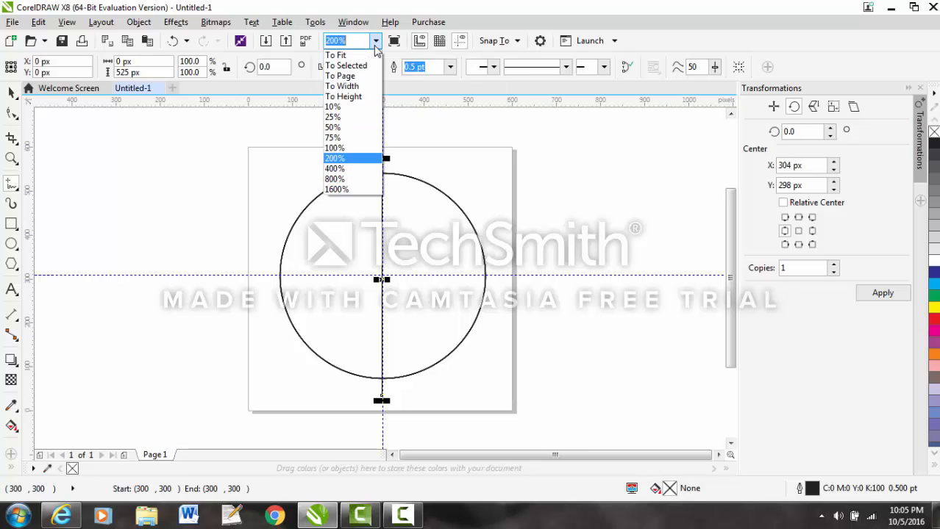
{"action": "left_click", "coordinate": [347, 180]}
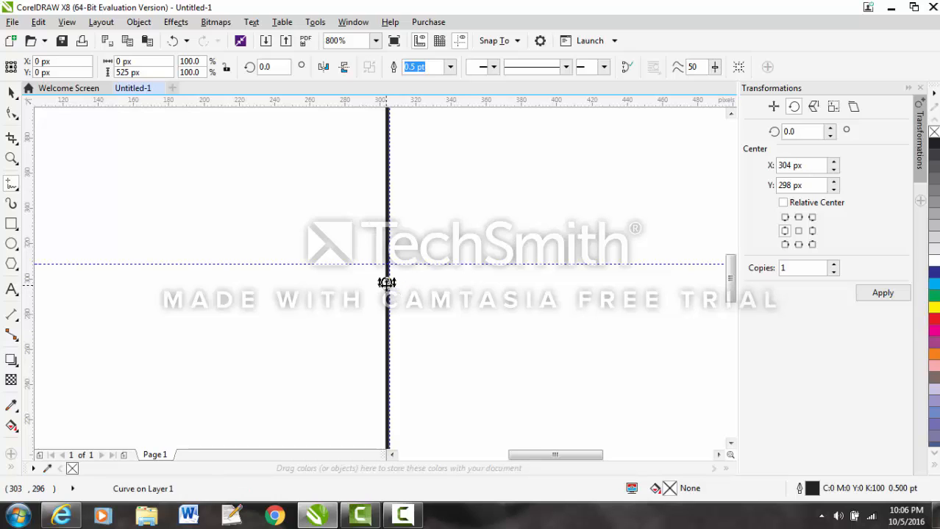
{"action": "left_click", "coordinate": [387, 282]}
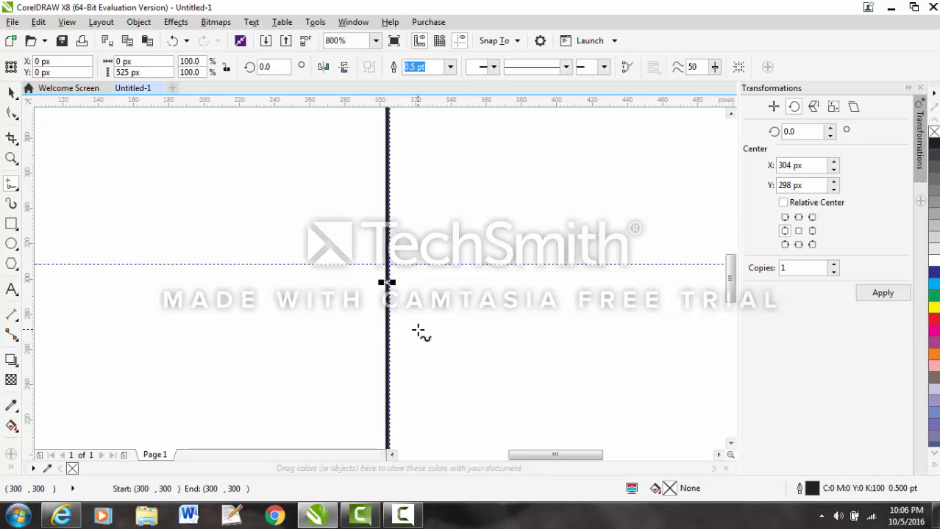
{"action": "key", "text": "Up"}
{"action": "key", "text": "Up"}
{"action": "key", "text": "Up"}
{"action": "key", "text": "Up"}
{"action": "key", "text": "Up"}
{"action": "key", "text": "Up"}
{"action": "key", "text": "Up"}
{"action": "key", "text": "Up"}
{"action": "key", "text": "Up"}
{"action": "key", "text": "Up"}
{"action": "left_click", "coordinate": [418, 329]}
{"action": "left_click", "coordinate": [377, 42]}
{"action": "left_click", "coordinate": [375, 41]}
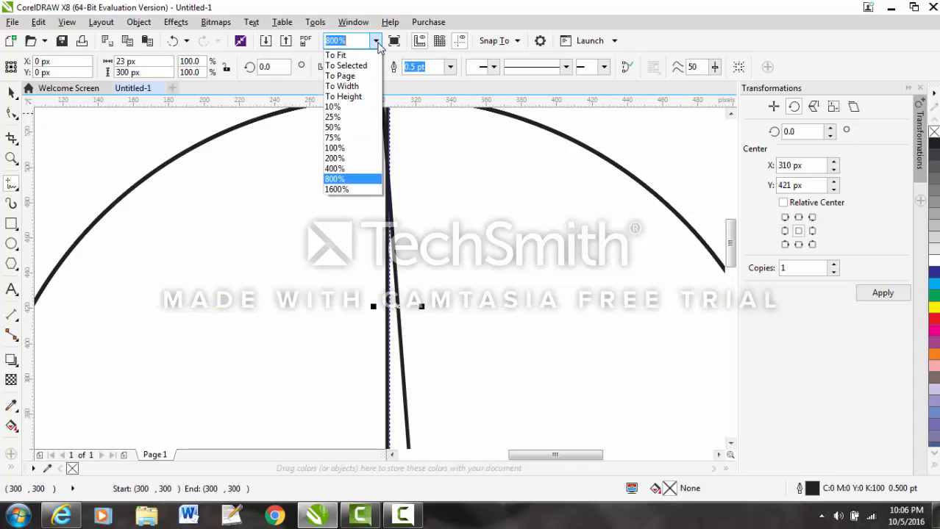
{"action": "left_click", "coordinate": [352, 159]}
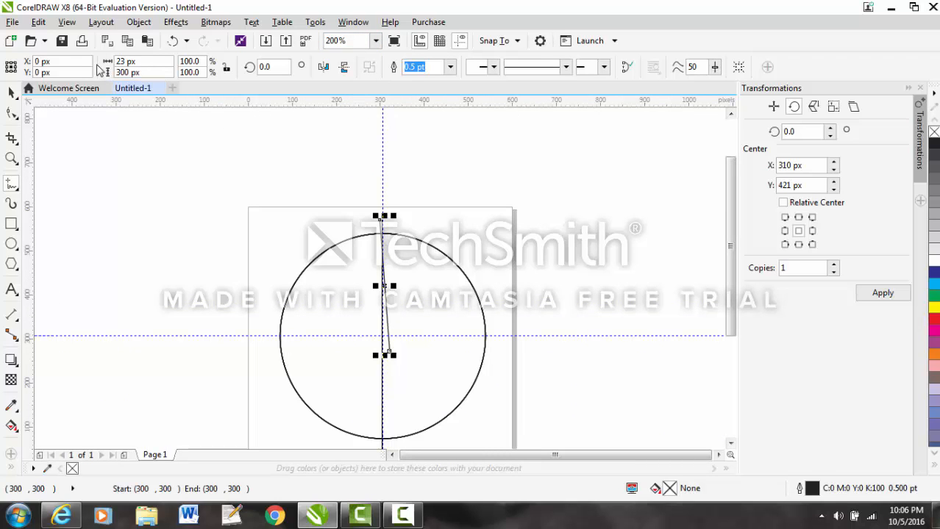
{"action": "left_click", "coordinate": [38, 22]}
{"action": "left_click", "coordinate": [51, 41]}
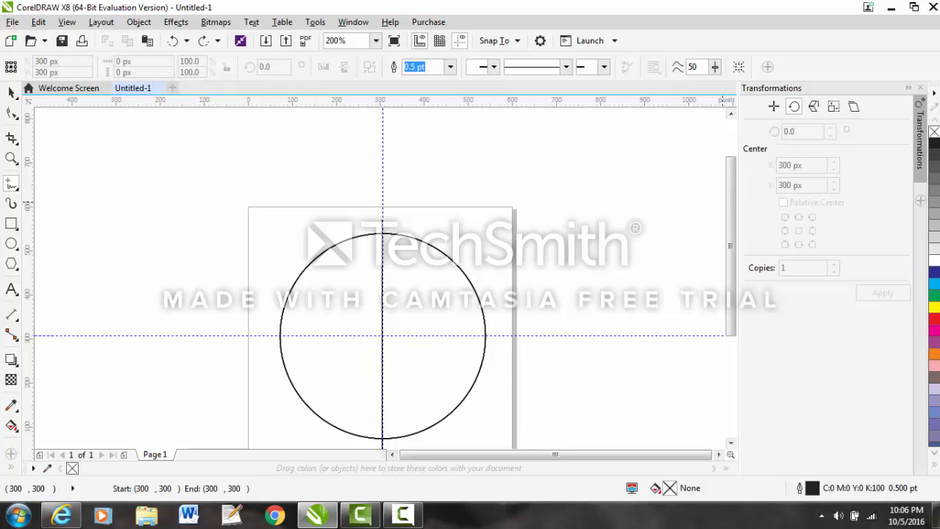
Create two rotated copies of the vertical line at successive 60° angles to divide the circle into six sectors.
{"action": "left_click_drag", "start_coordinate": [730, 331], "coordinate": [730, 362]}
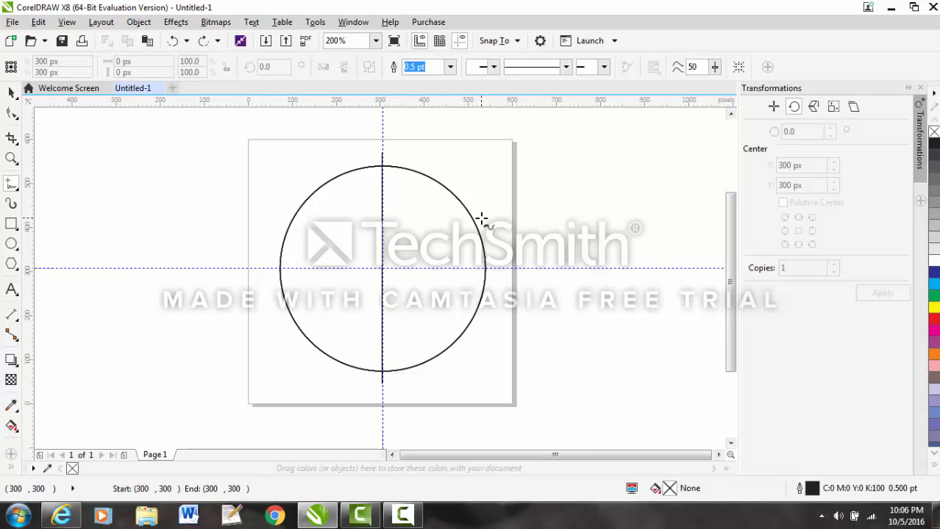
{"action": "left_click", "coordinate": [11, 92]}
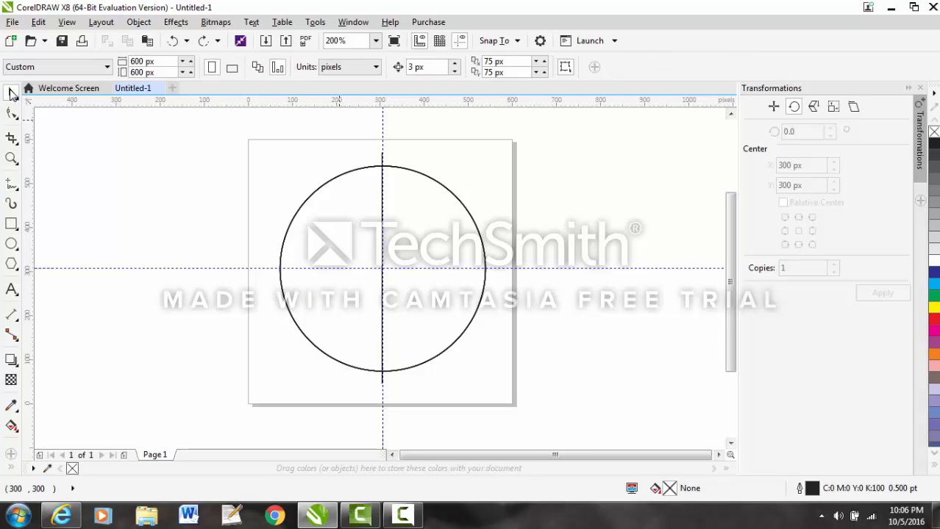
{"action": "left_click", "coordinate": [383, 211]}
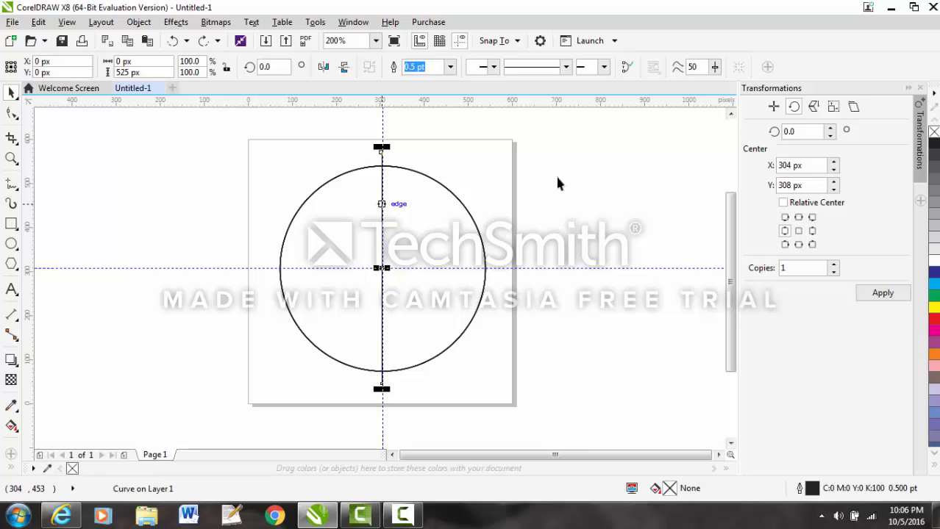
{"action": "left_click", "coordinate": [803, 132]}
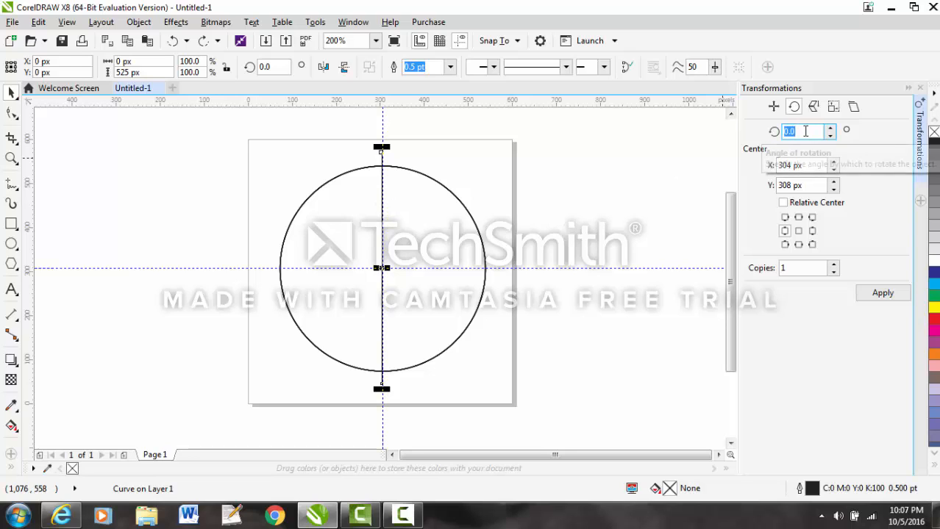
{"action": "type", "text": "60"}
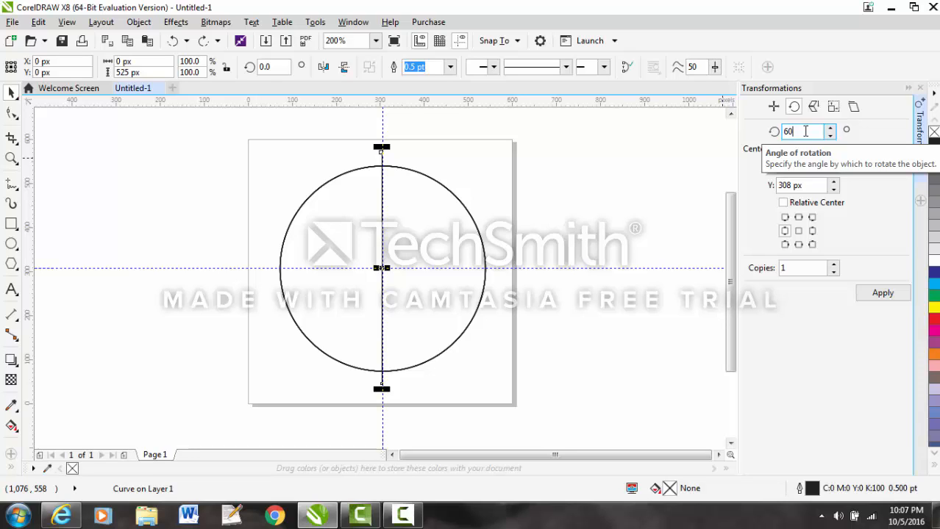
{"action": "left_click", "coordinate": [877, 295]}
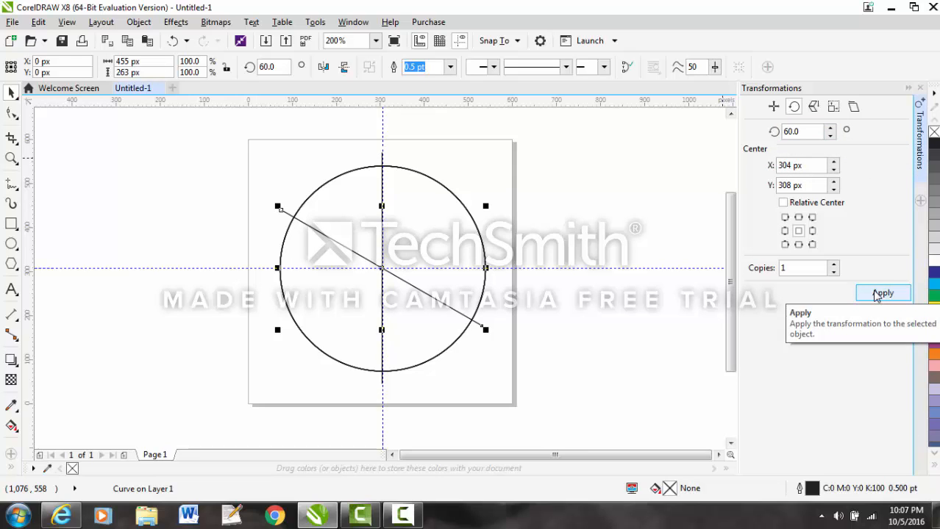
{"action": "left_click", "coordinate": [876, 294]}
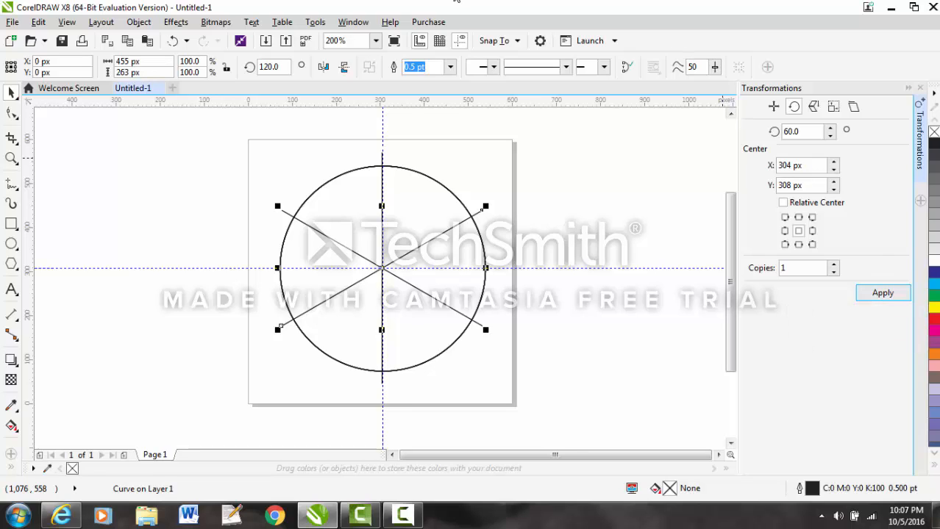
Fill the uppermost stacked circle orange and shape it into a pie wedge from 270° to about 330°, ending on the lower-right dividing line.
{"action": "left_click", "coordinate": [11, 114]}
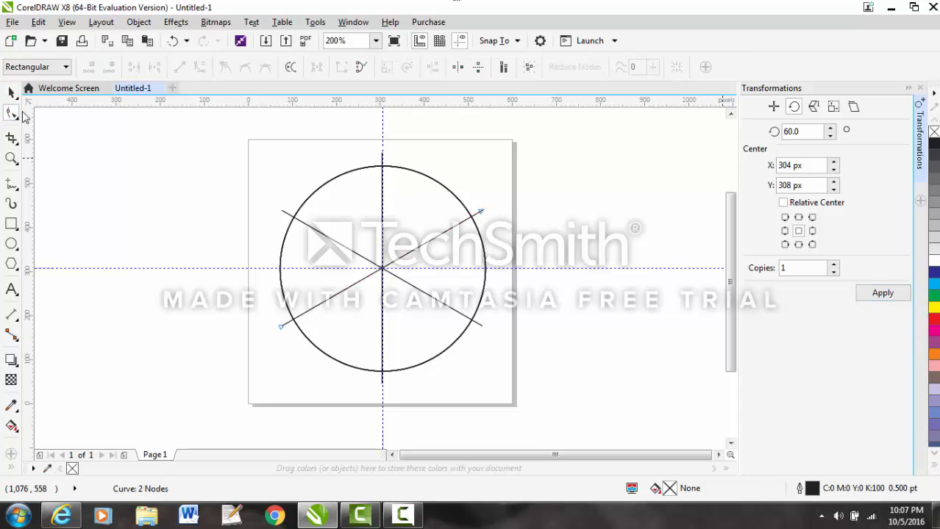
{"action": "left_click", "coordinate": [323, 200]}
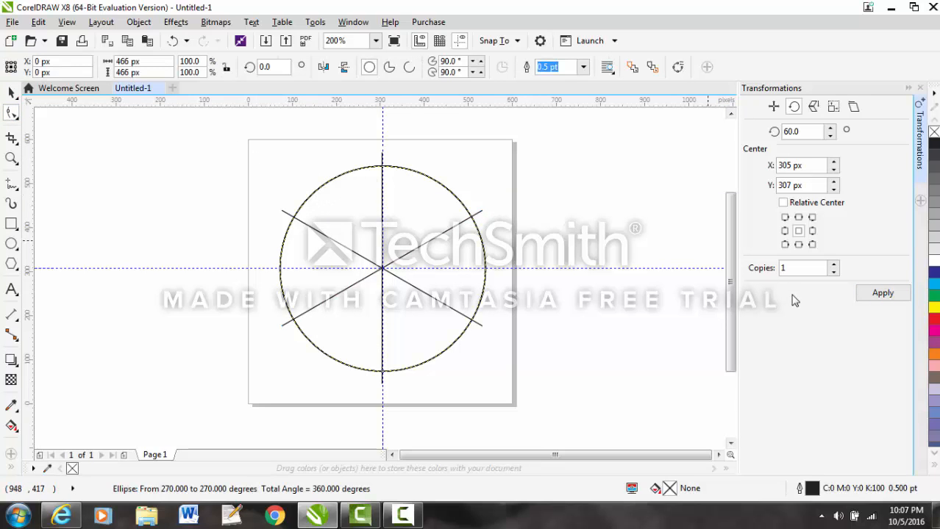
{"action": "left_click", "coordinate": [933, 357]}
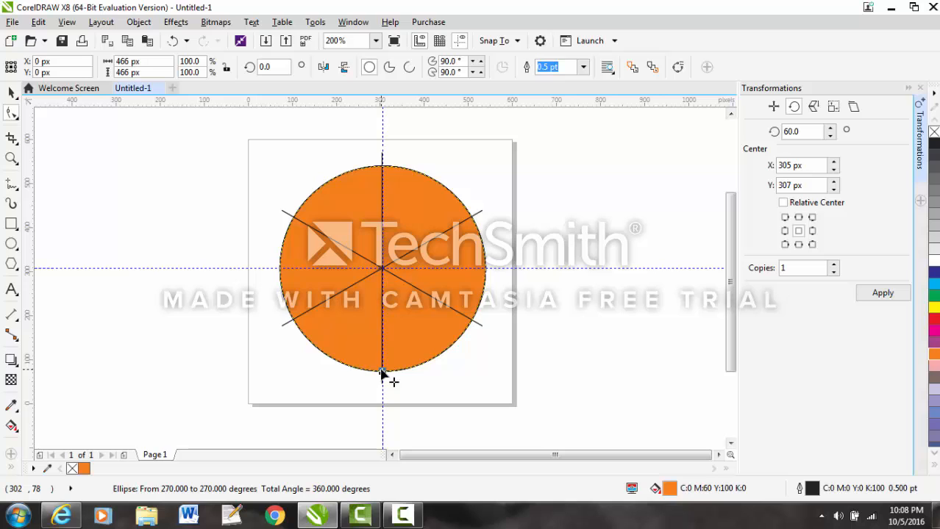
{"action": "left_click_drag", "start_coordinate": [381, 374], "coordinate": [418, 291]}
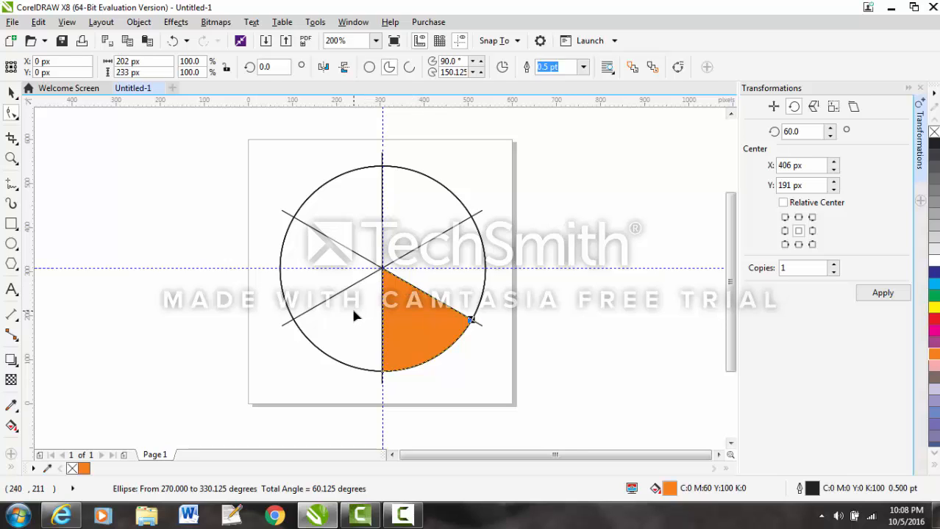
Fill the next stacked circle red and shape it into a pie from 270° to about 31°, ending on the upper-right dividing line.
{"action": "key", "text": "Tab"}
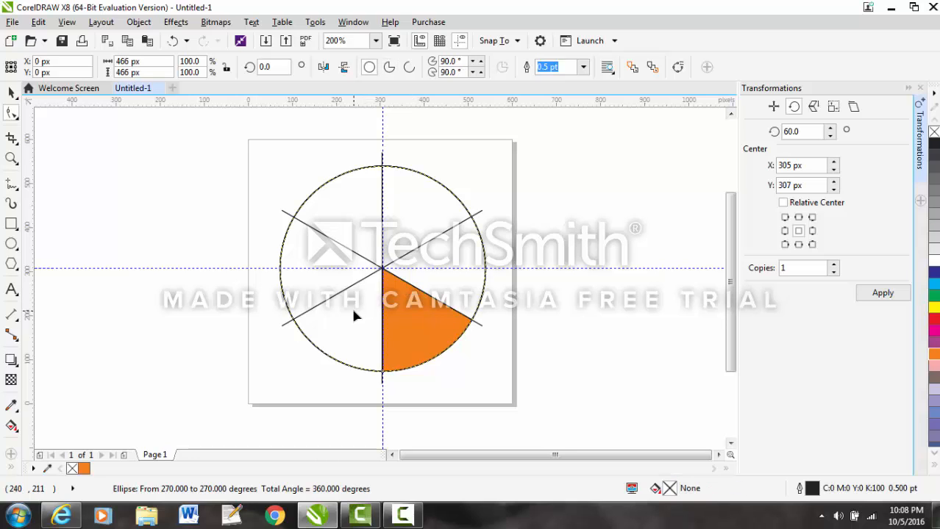
{"action": "left_click", "coordinate": [932, 320]}
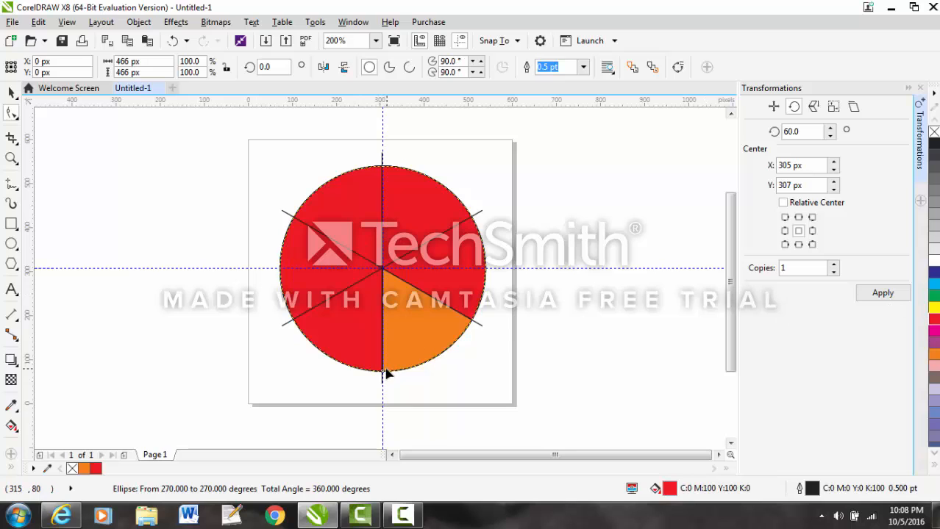
{"action": "left_click_drag", "start_coordinate": [381, 373], "coordinate": [471, 215]}
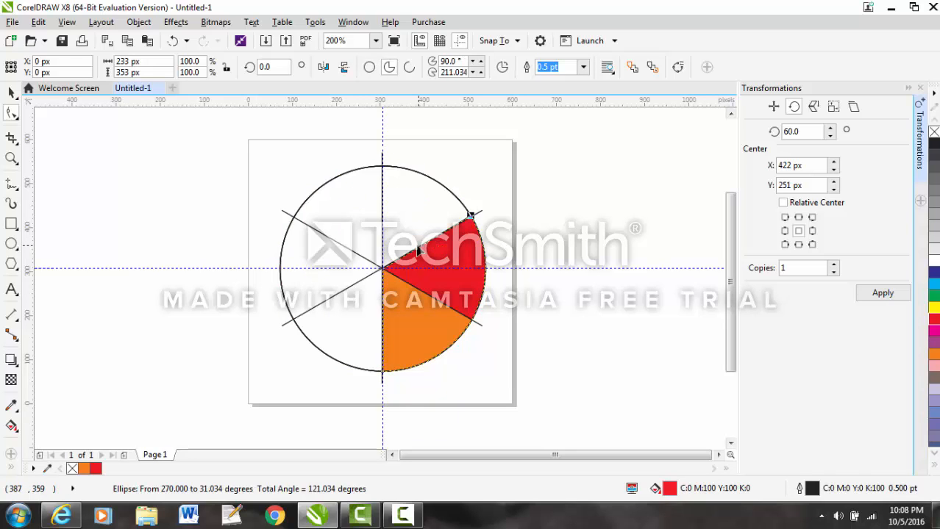
Fill the next stacked circle pink and shape it into a pie from 270° to about 91.5°, ending at the vertical line's top.
{"action": "left_click", "coordinate": [355, 318]}
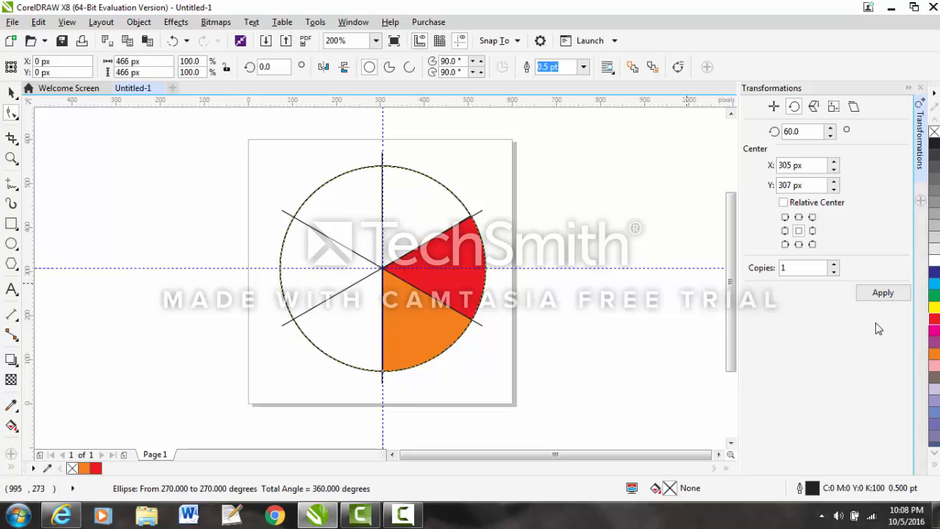
{"action": "left_click", "coordinate": [932, 368]}
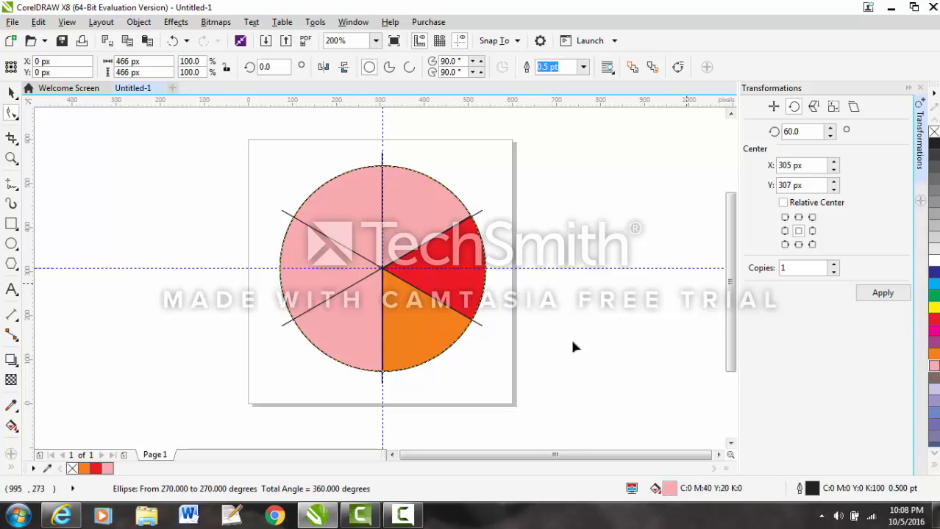
{"action": "left_click_drag", "start_coordinate": [379, 373], "coordinate": [381, 166]}
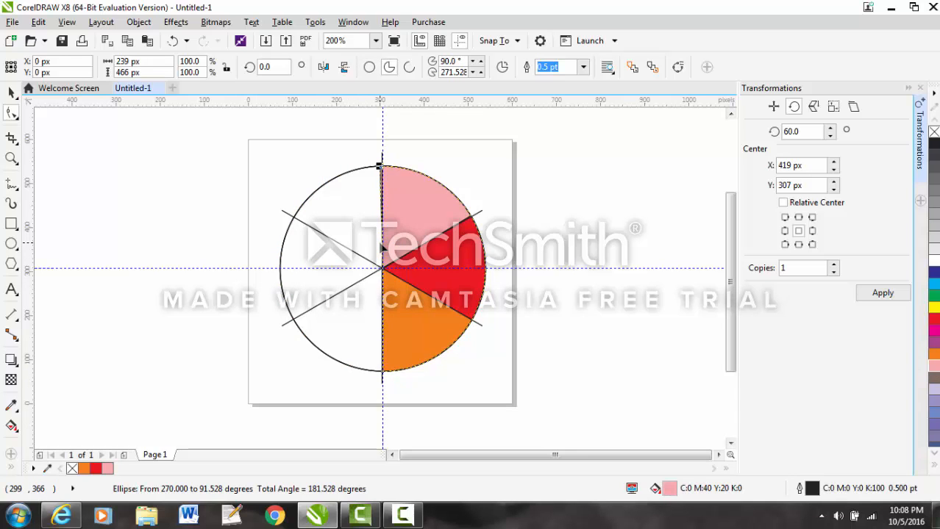
Fill the next stacked circle green and shape it into a pie from 270° to about 150°, ending on the upper-left dividing line.
{"action": "left_click", "coordinate": [365, 308]}
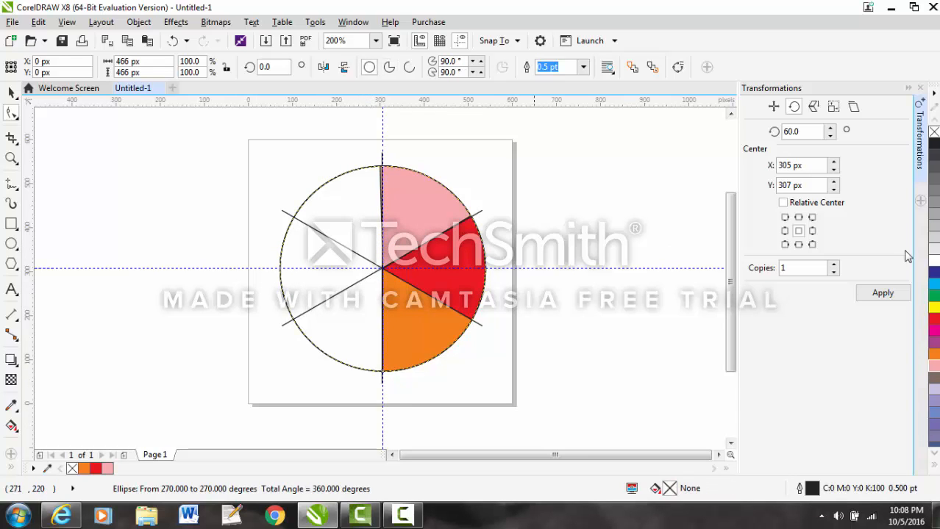
{"action": "left_click", "coordinate": [932, 297]}
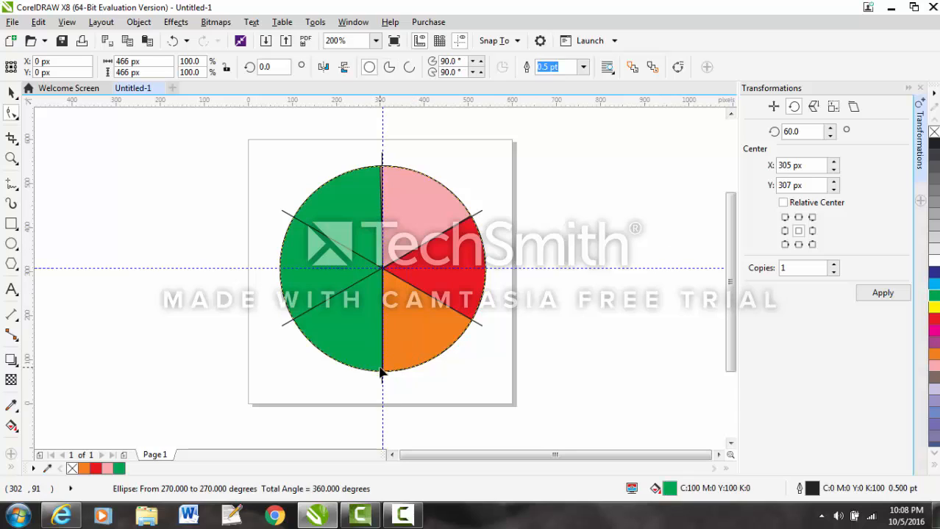
{"action": "left_click_drag", "start_coordinate": [311, 345], "coordinate": [320, 236]}
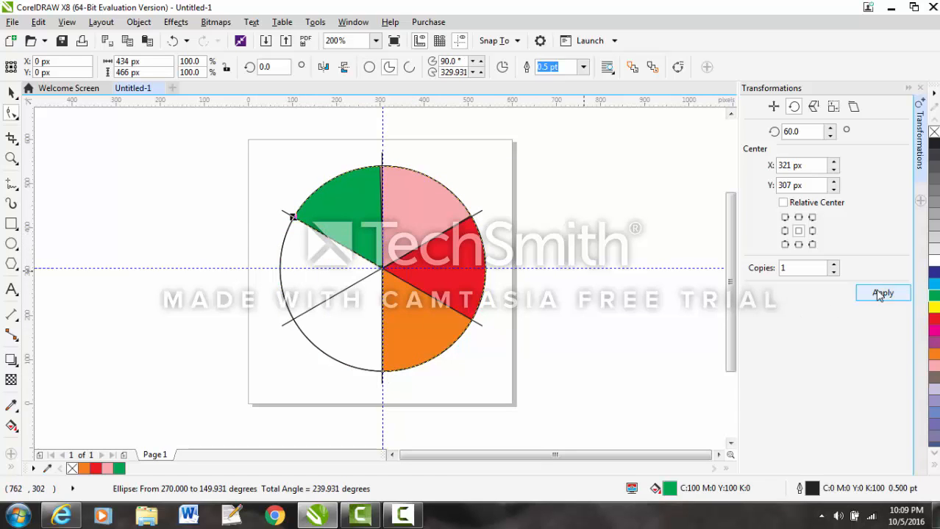
Shape a cyan-filled circle into a pie from 270° to about 209.5°, ending on the lower-left dividing line, and fill the last circle yellow.
{"action": "left_click", "coordinate": [323, 315]}
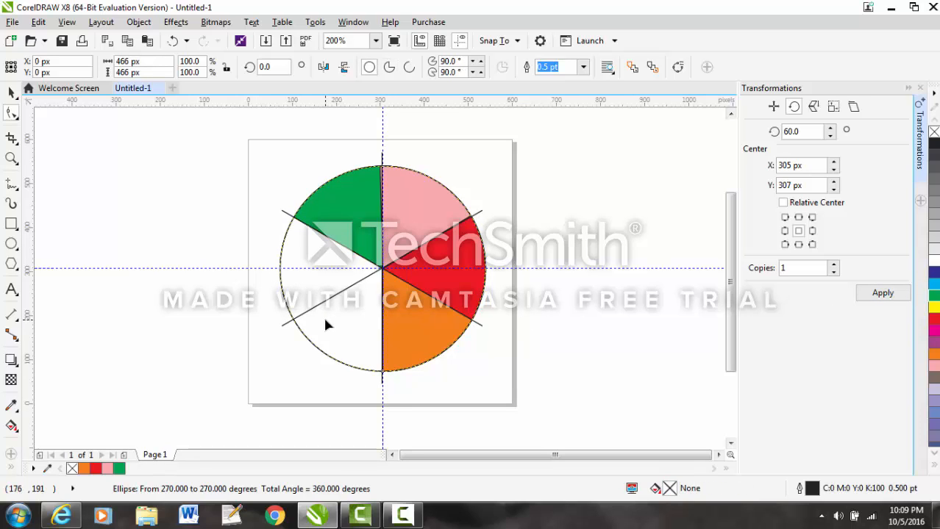
{"action": "left_click", "coordinate": [933, 284]}
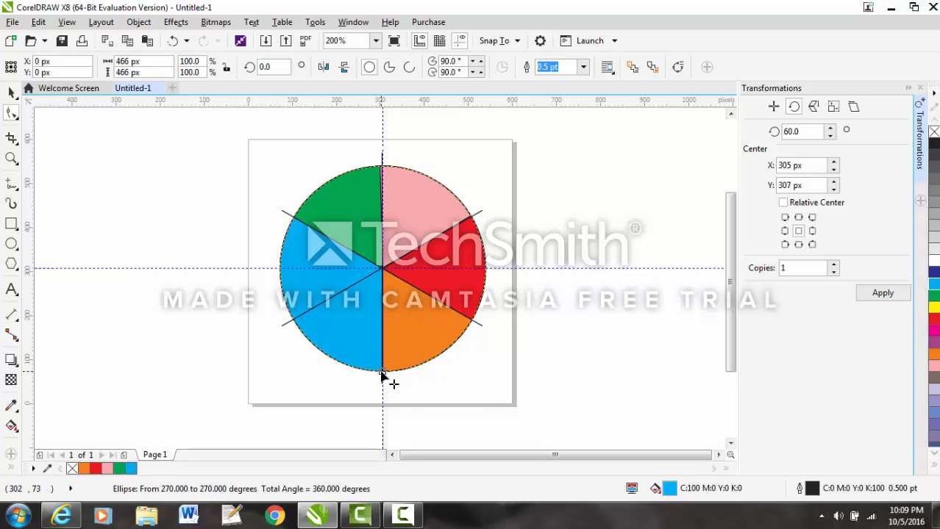
{"action": "mouse_move", "coordinate": [388, 382]}
{"action": "left_mouse_down"}
{"action": "mouse_move", "coordinate": [291, 317]}
{"action": "mouse_move", "coordinate": [380, 368]}
{"action": "left_mouse_up"}
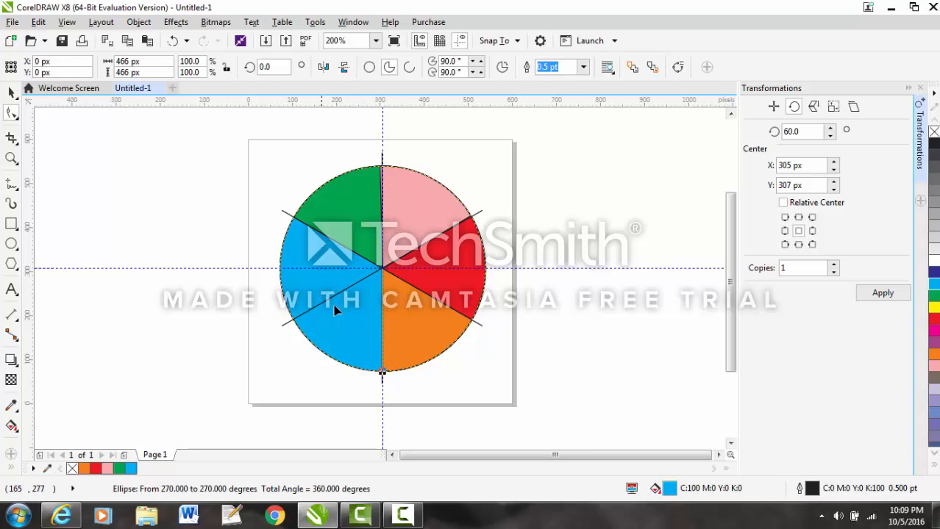
{"action": "left_click_drag", "start_coordinate": [384, 374], "coordinate": [299, 317]}
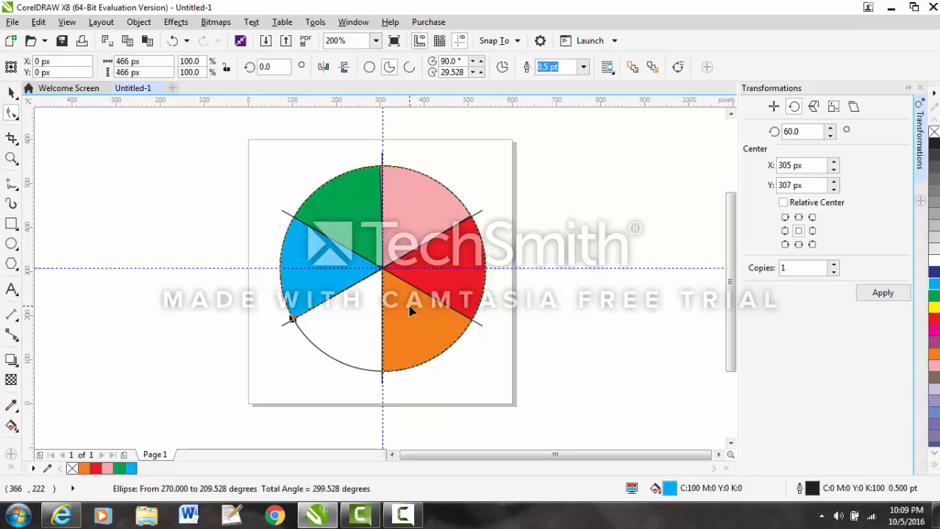
{"action": "left_click", "coordinate": [355, 327]}
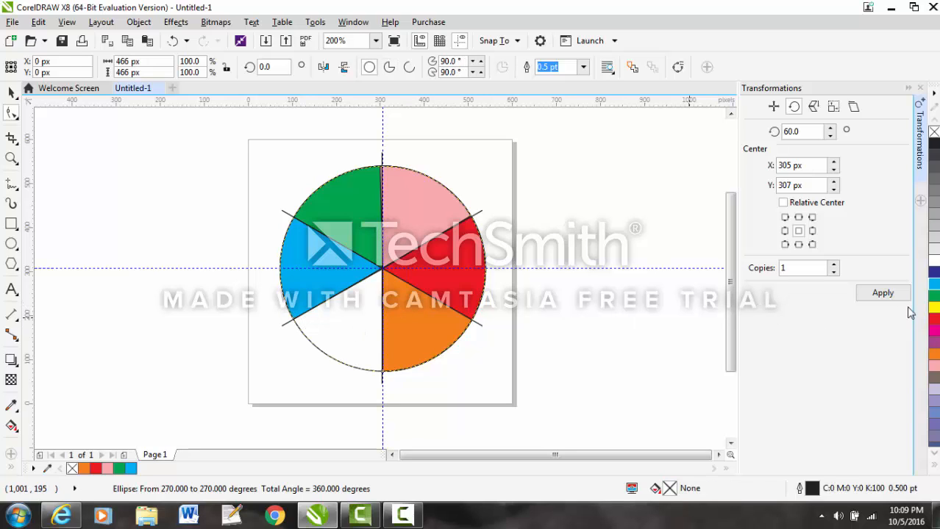
{"action": "left_click", "coordinate": [933, 309]}
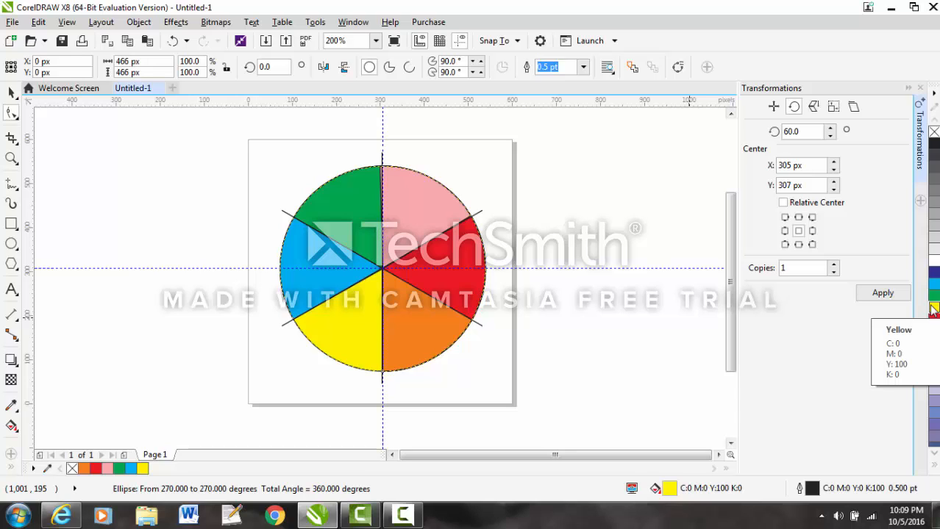
Trim the red and pink pies to their own 60° sectors by starting red at about 330° and pink at about 30.5°.
{"action": "left_click", "coordinate": [425, 343]}
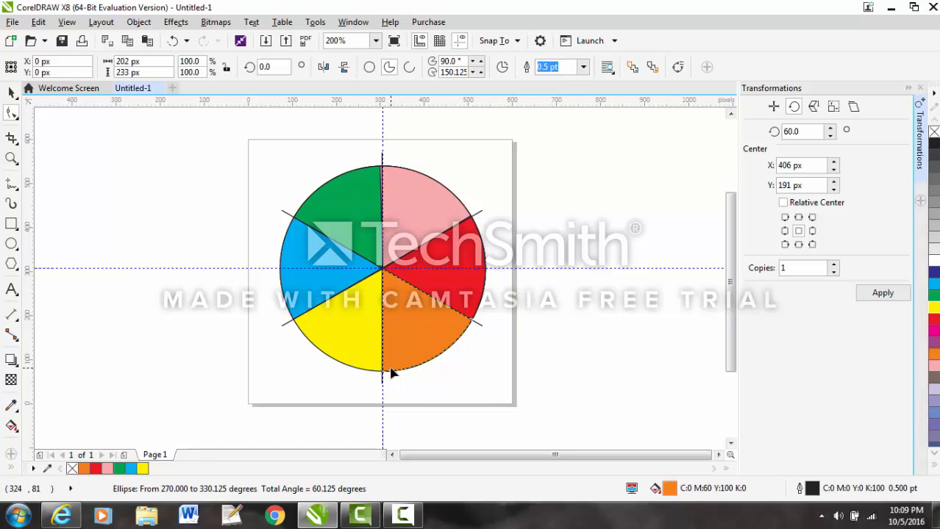
{"action": "left_click", "coordinate": [444, 293]}
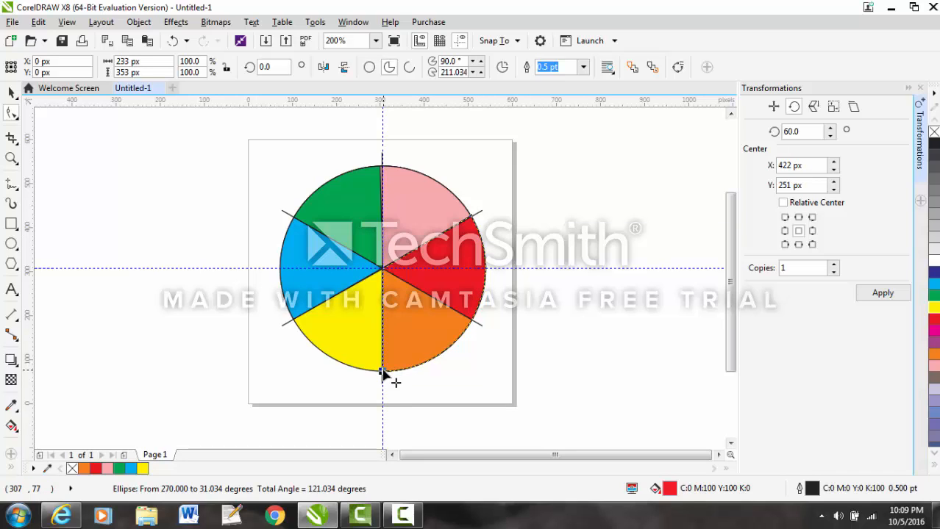
{"action": "left_click_drag", "start_coordinate": [381, 373], "coordinate": [471, 324]}
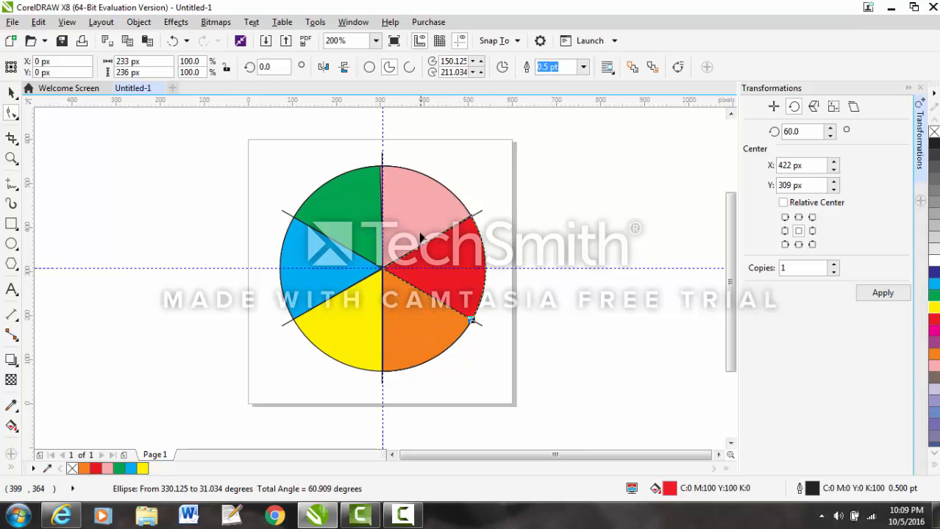
{"action": "left_click", "coordinate": [419, 227]}
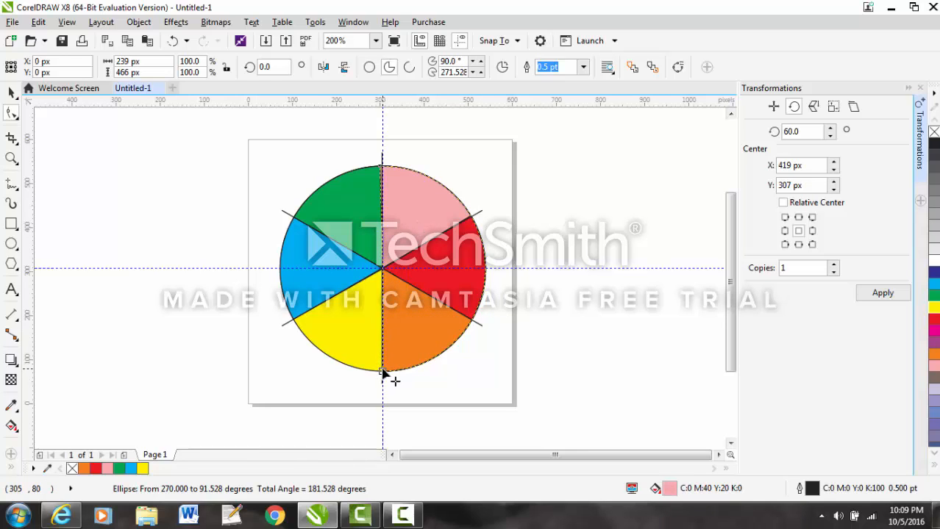
{"action": "left_click_drag", "start_coordinate": [383, 373], "coordinate": [471, 215]}
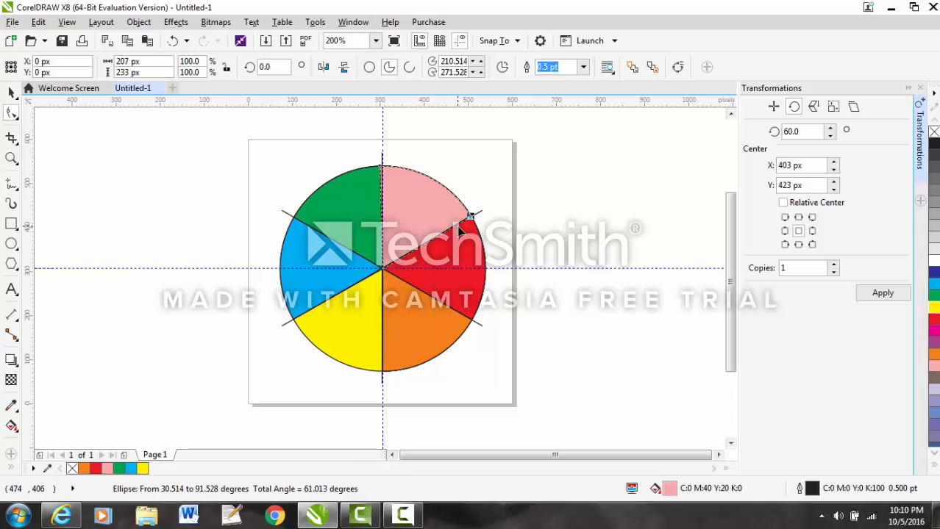
Trim the green and cyan pies to their own sectors by starting green at about 90.5° and cyan at about 150°.
{"action": "left_click", "coordinate": [362, 225]}
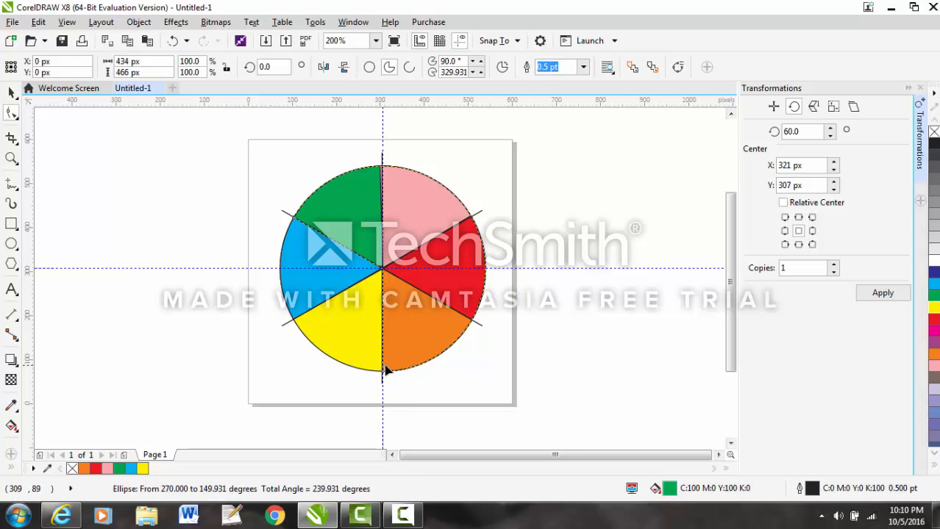
{"action": "left_click_drag", "start_coordinate": [383, 373], "coordinate": [382, 167]}
{"action": "left_click", "coordinate": [325, 266]}
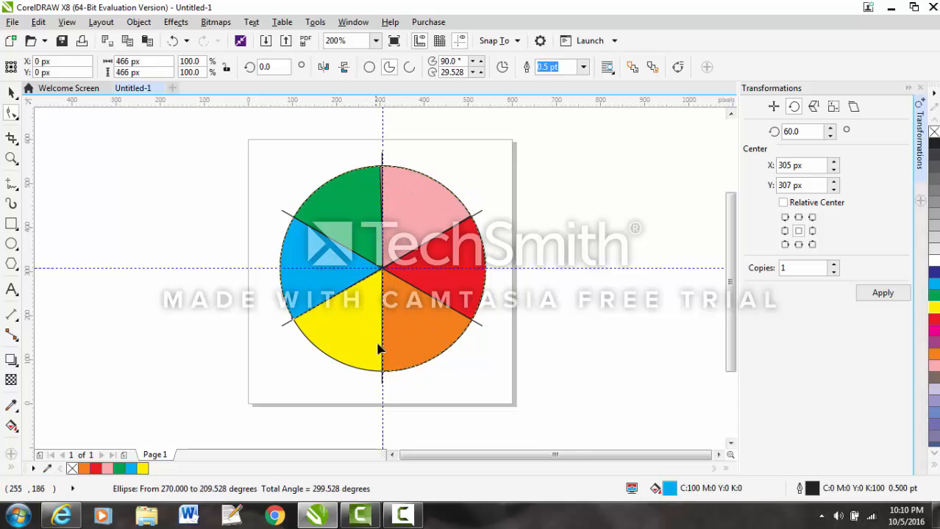
{"action": "left_click_drag", "start_coordinate": [383, 375], "coordinate": [292, 217]}
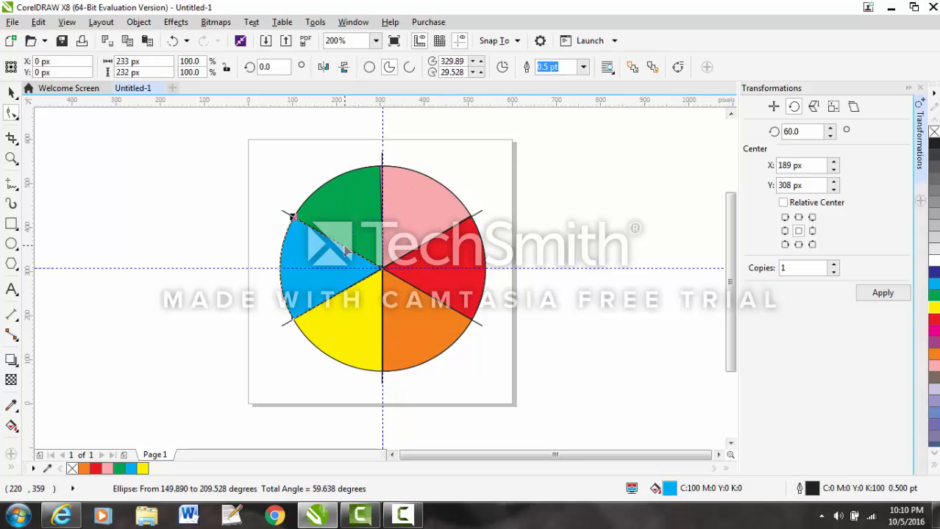
Reduce the yellow circle to the lower-left sector, from about 209.5° to about 269.5°.
{"action": "left_click", "coordinate": [356, 319]}
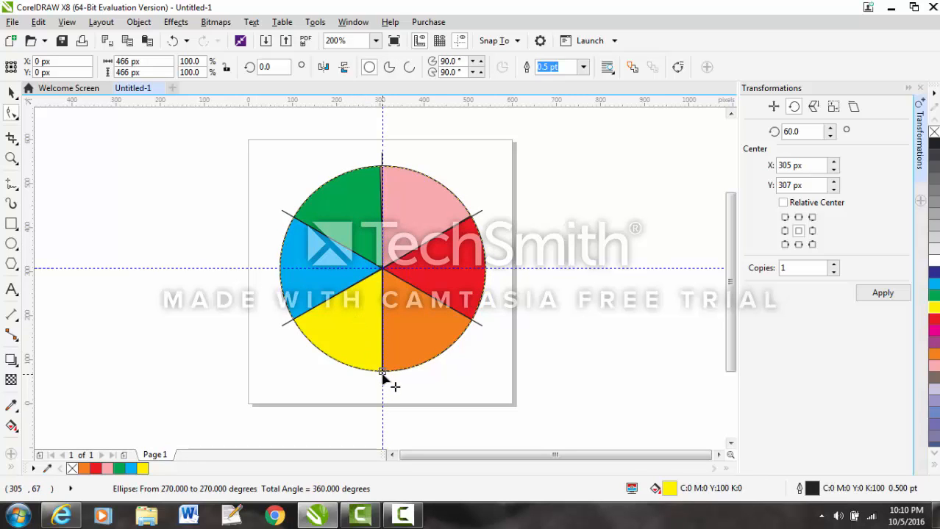
{"action": "left_click_drag", "start_coordinate": [383, 373], "coordinate": [343, 244]}
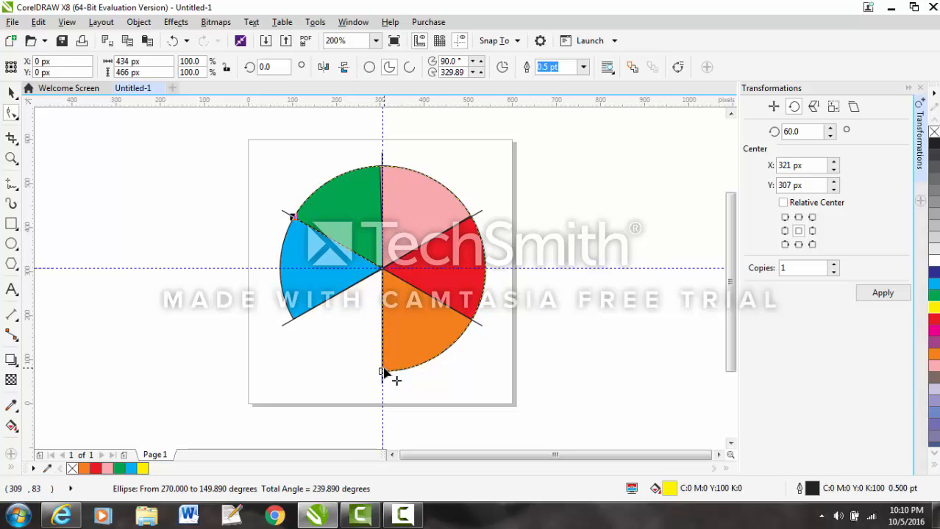
{"action": "mouse_move", "coordinate": [383, 373]}
{"action": "left_mouse_down"}
{"action": "mouse_move", "coordinate": [411, 363]}
{"action": "mouse_move", "coordinate": [475, 270]}
{"action": "mouse_move", "coordinate": [422, 210]}
{"action": "mouse_move", "coordinate": [388, 209]}
{"action": "mouse_move", "coordinate": [380, 164]}
{"action": "mouse_move", "coordinate": [303, 223]}
{"action": "mouse_move", "coordinate": [297, 217]}
{"action": "mouse_move", "coordinate": [296, 269]}
{"action": "mouse_move", "coordinate": [380, 361]}
{"action": "left_mouse_up"}
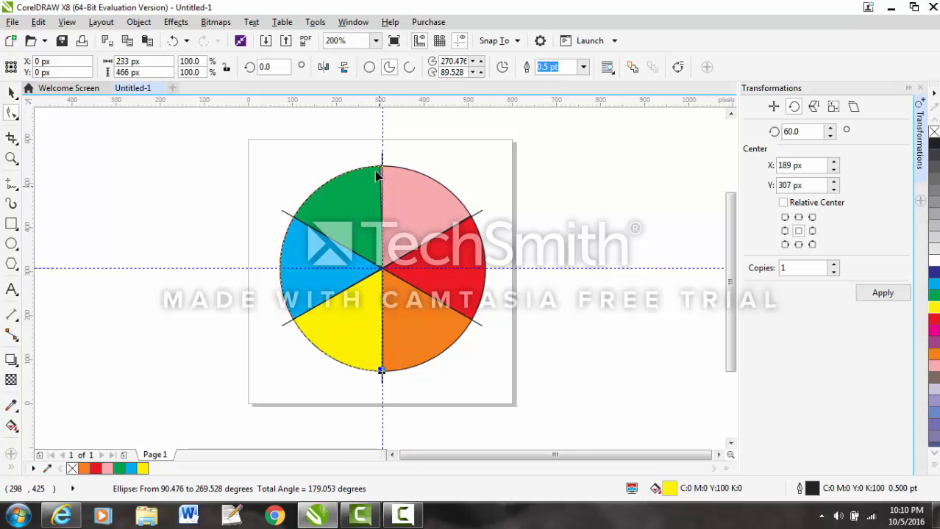
{"action": "left_click_drag", "start_coordinate": [381, 168], "coordinate": [292, 318]}
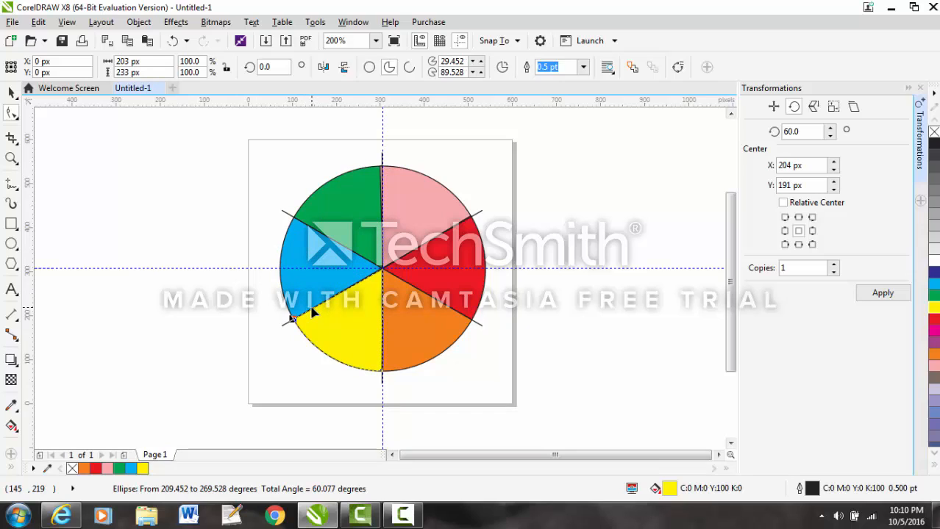
{"action": "left_click", "coordinate": [318, 266]}
{"action": "left_click", "coordinate": [347, 220]}
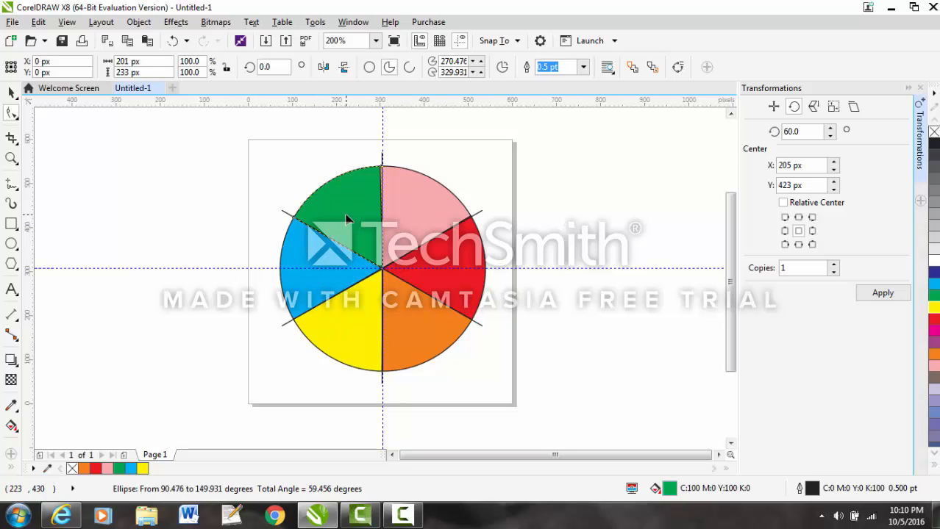
{"action": "left_click", "coordinate": [414, 206]}
{"action": "left_click", "coordinate": [461, 250]}
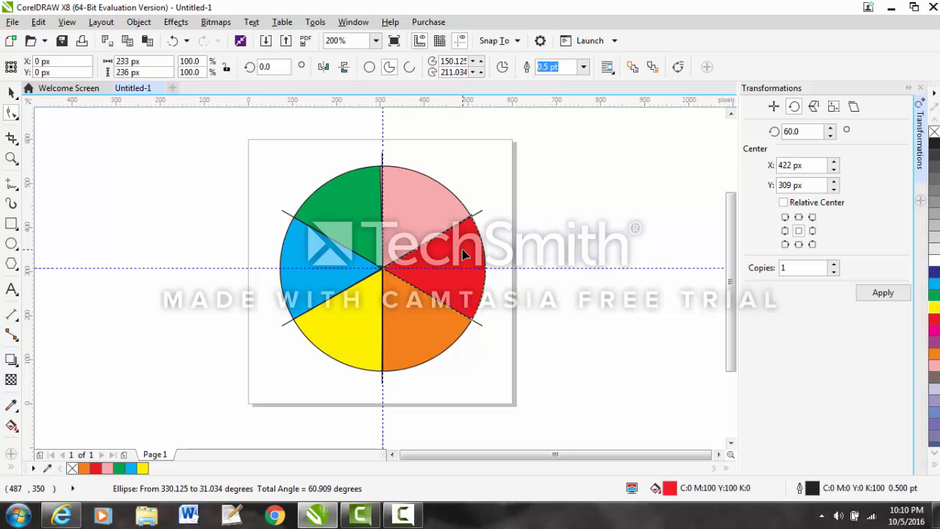
Nudge the orange wedge down about 6 px, away from the center of the pie.
{"action": "left_click", "coordinate": [425, 334]}
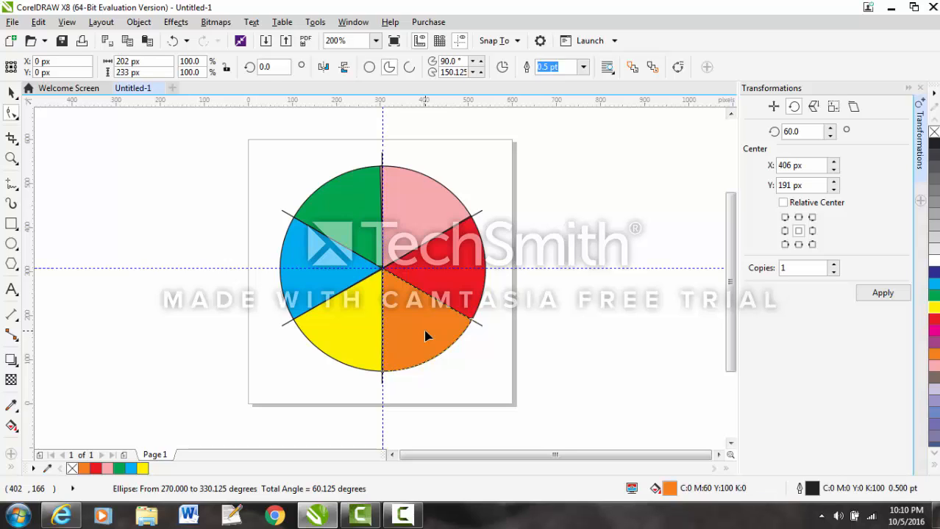
{"action": "key", "text": "Down"}
{"action": "key", "text": "Down"}
{"action": "key", "text": "Down"}
{"action": "key", "text": "Down"}
{"action": "key", "text": "Down"}
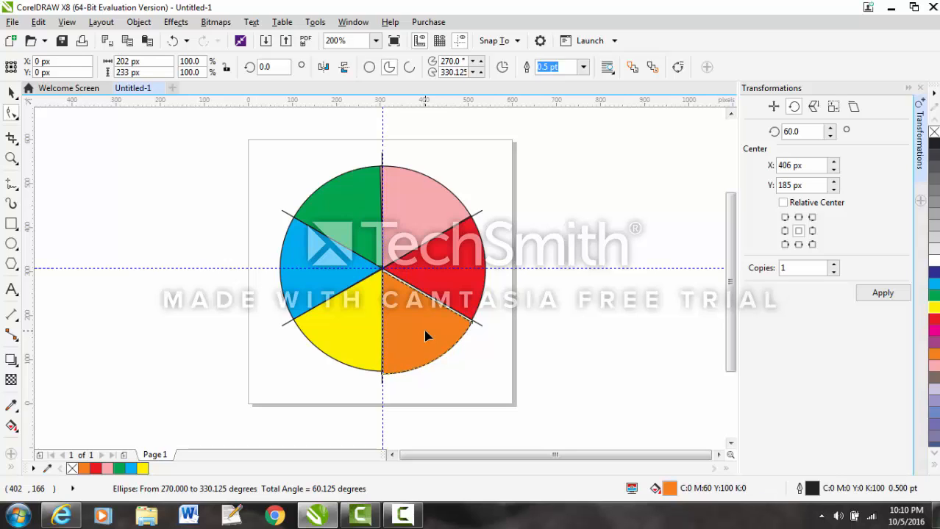
Nudge the orange wedge further down and to the right, to a center of about X 421 px, Y 176 px.
{"action": "key", "text": "Down"}
{"action": "key", "text": "Down"}
{"action": "key", "text": "Down"}
{"action": "key", "text": "Down"}
{"action": "key", "text": "Down"}
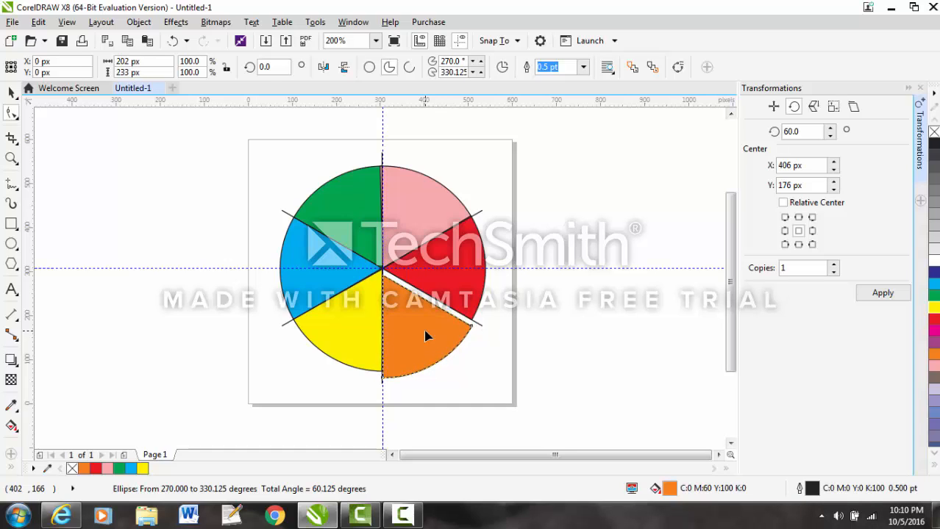
{"action": "key", "text": "Right"}
{"action": "key", "text": "Right"}
{"action": "key", "text": "Right"}
{"action": "key", "text": "Right"}
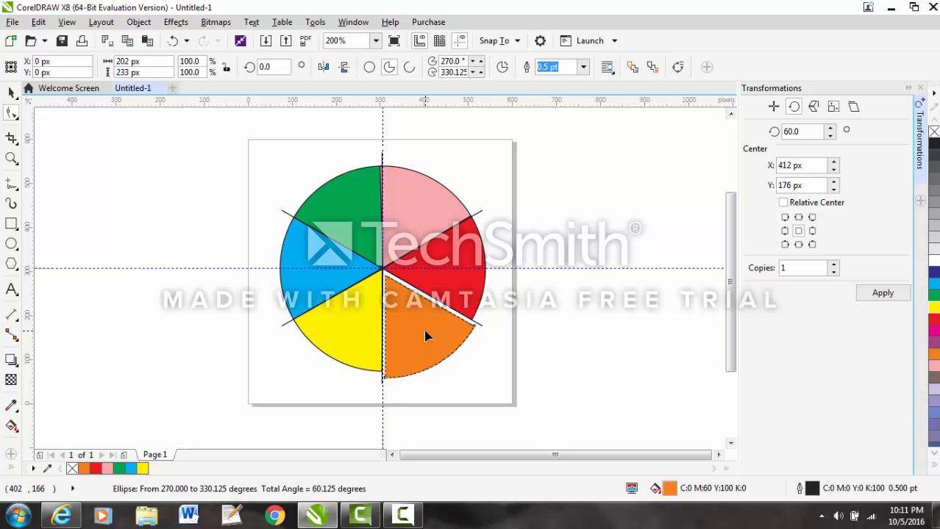
{"action": "key", "text": "Right"}
{"action": "key", "text": "Right"}
{"action": "key", "text": "Right"}
{"action": "key", "text": "Right"}
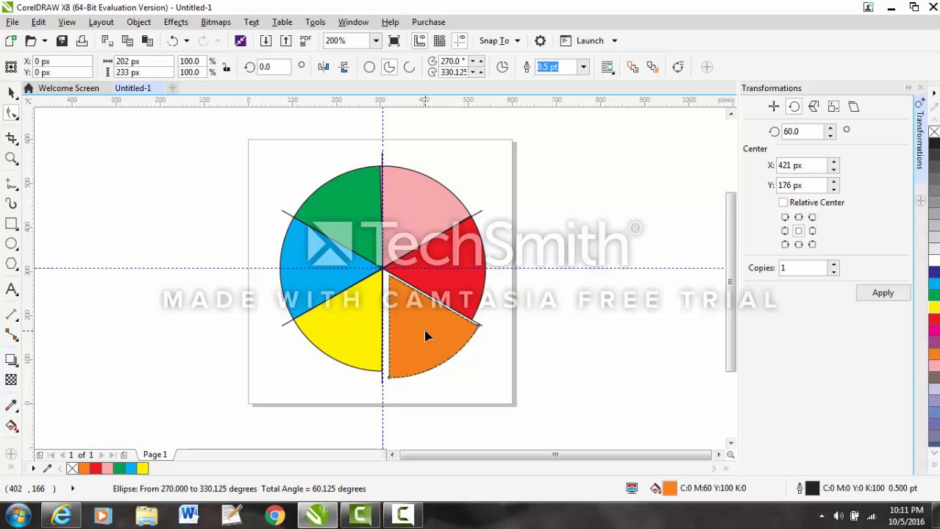
Nudge the yellow wedge down and to the left, to a center of about X 189 px, Y 176 px.
{"action": "left_click", "coordinate": [352, 331]}
{"action": "key", "text": "Down"}
{"action": "key", "text": "Down"}
{"action": "key", "text": "Down"}
{"action": "key", "text": "Down"}
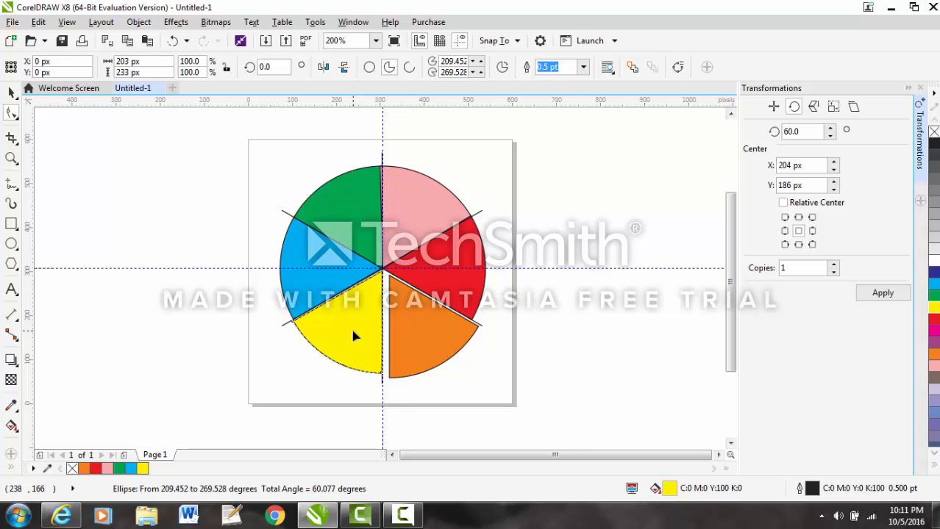
{"action": "key", "text": "Down"}
{"action": "key", "text": "Down"}
{"action": "key", "text": "Down"}
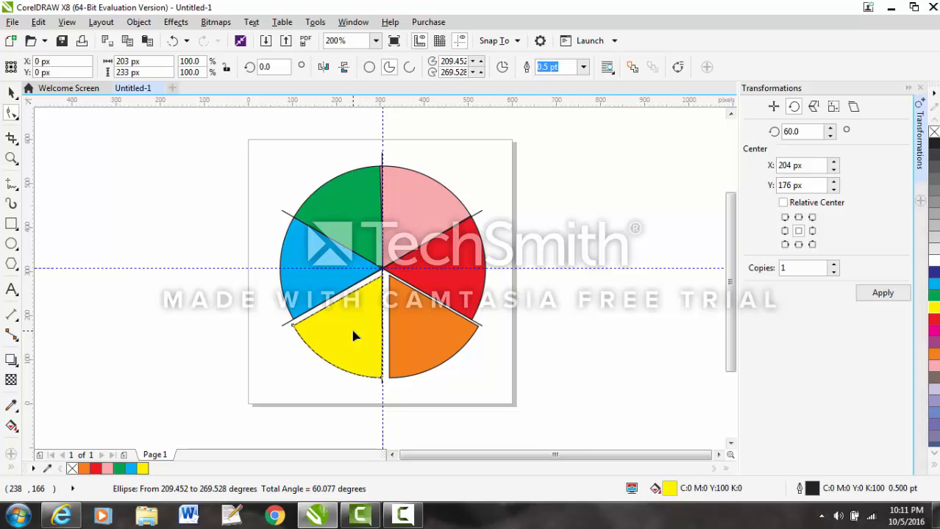
{"action": "key", "text": "Left"}
{"action": "key", "text": "Left"}
{"action": "key", "text": "Left"}
{"action": "key", "text": "Left"}
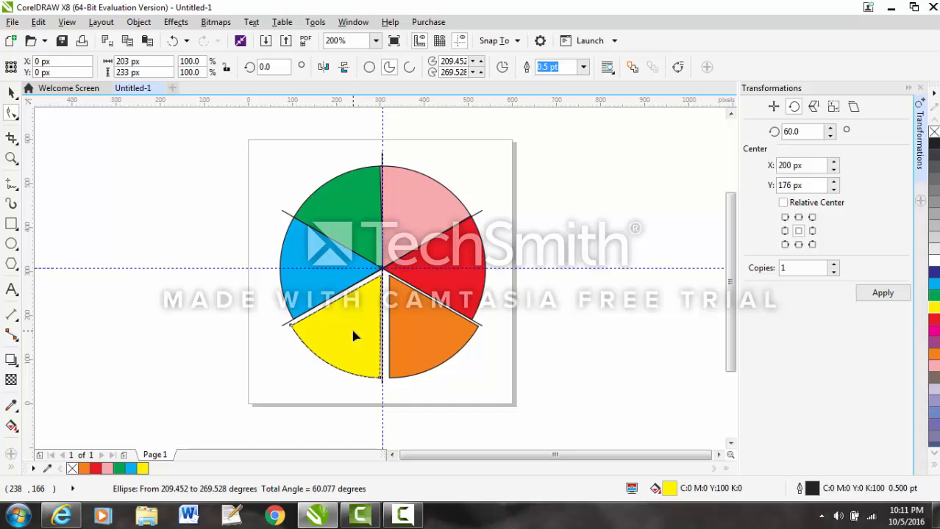
{"action": "key", "text": "Left"}
{"action": "key", "text": "Left"}
{"action": "key", "text": "Left"}
{"action": "key", "text": "Left"}
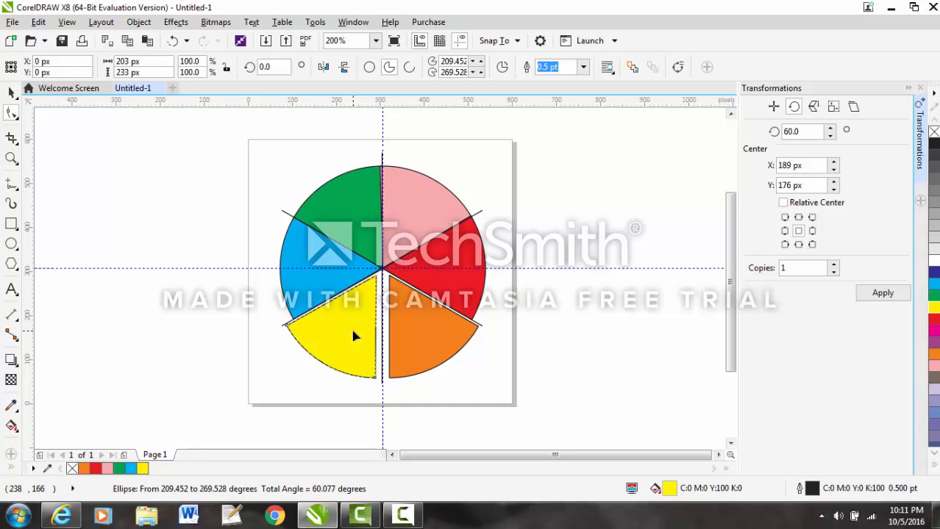
Nudge the green wedge up and to the left, to a center of about X 190 px, Y 438 px.
{"action": "left_click", "coordinate": [365, 211]}
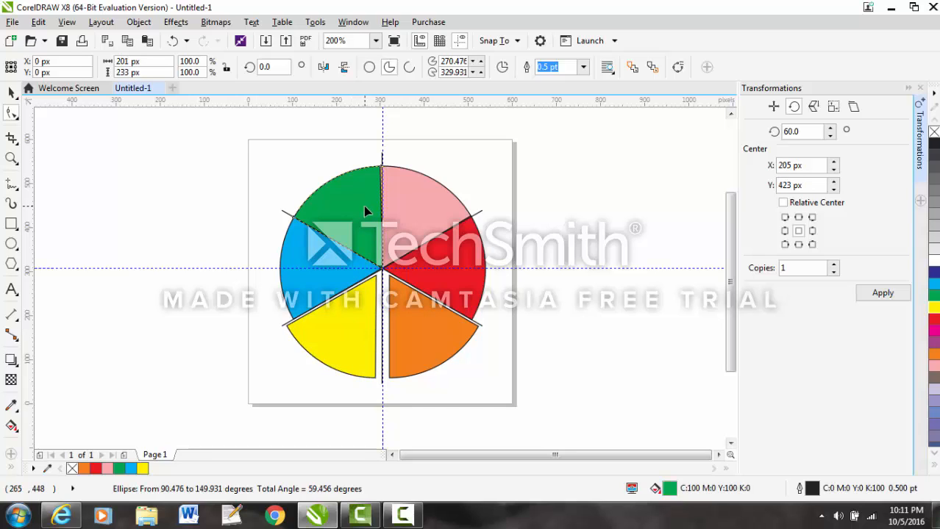
{"action": "key", "text": "Up"}
{"action": "key", "text": "Up"}
{"action": "key", "text": "Up"}
{"action": "key", "text": "Up"}
{"action": "key", "text": "Up"}
{"action": "key", "text": "Up"}
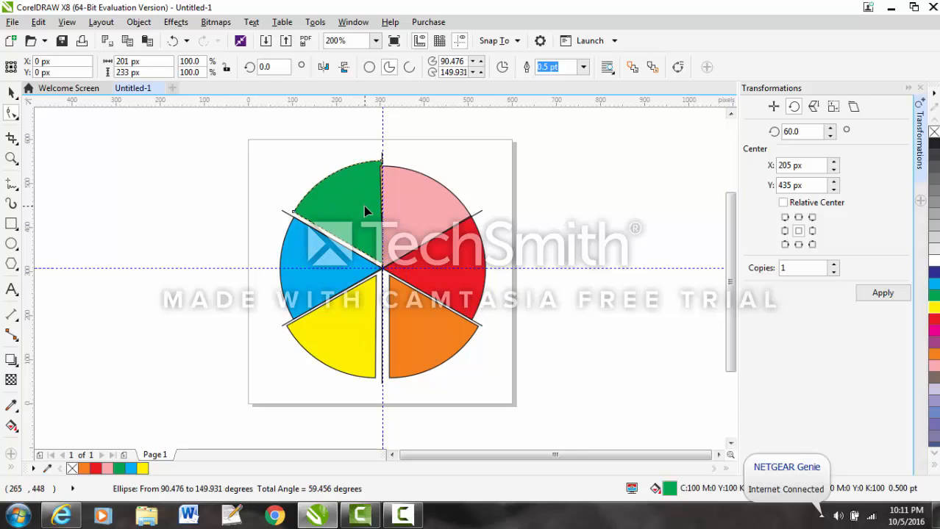
{"action": "key", "text": "Left"}
{"action": "key", "text": "Left"}
{"action": "key", "text": "Left"}
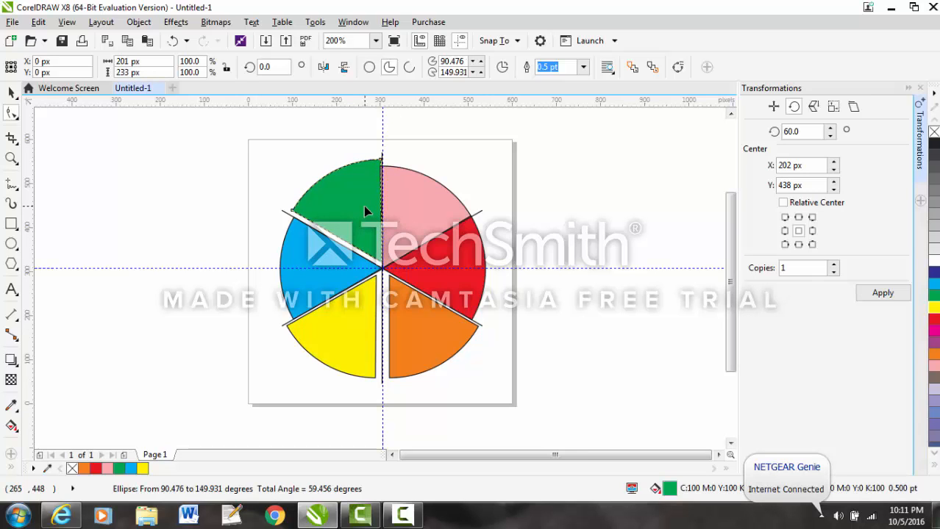
{"action": "key", "text": "Left"}
{"action": "key", "text": "Left"}
{"action": "key", "text": "Left"}
{"action": "key", "text": "Left"}
{"action": "key", "text": "Left"}
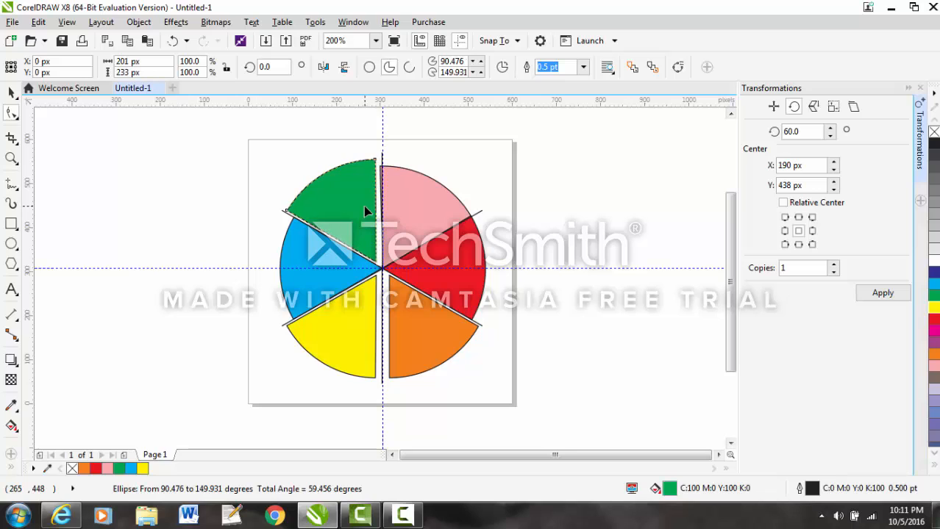
Nudge the pink wedge up and to the right, to a center of about X 418 px, Y 438 px.
{"action": "left_click", "coordinate": [411, 215]}
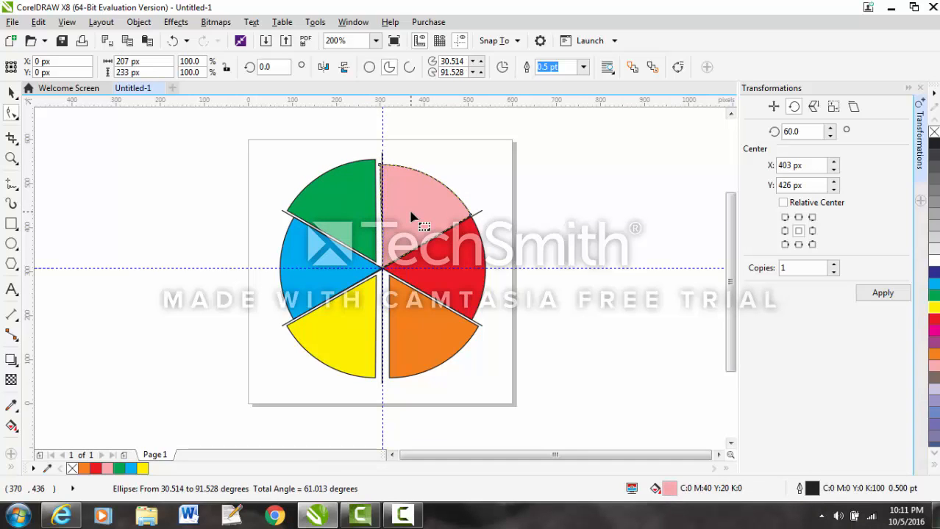
{"action": "key", "text": "Up"}
{"action": "key", "text": "Up"}
{"action": "key", "text": "Up"}
{"action": "key", "text": "Up"}
{"action": "key", "text": "Up"}
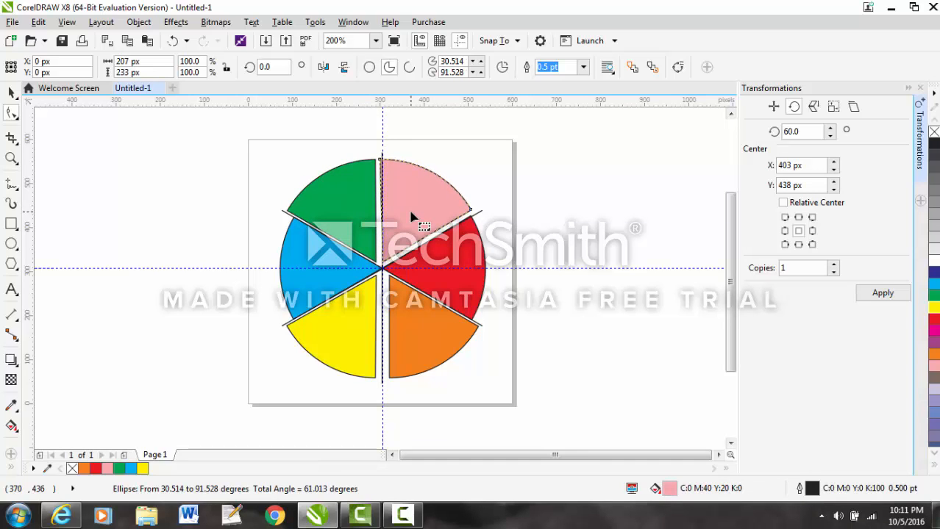
{"action": "key", "text": "Right"}
{"action": "key", "text": "Right"}
{"action": "key", "text": "Right"}
{"action": "key", "text": "Right"}
{"action": "key", "text": "Right"}
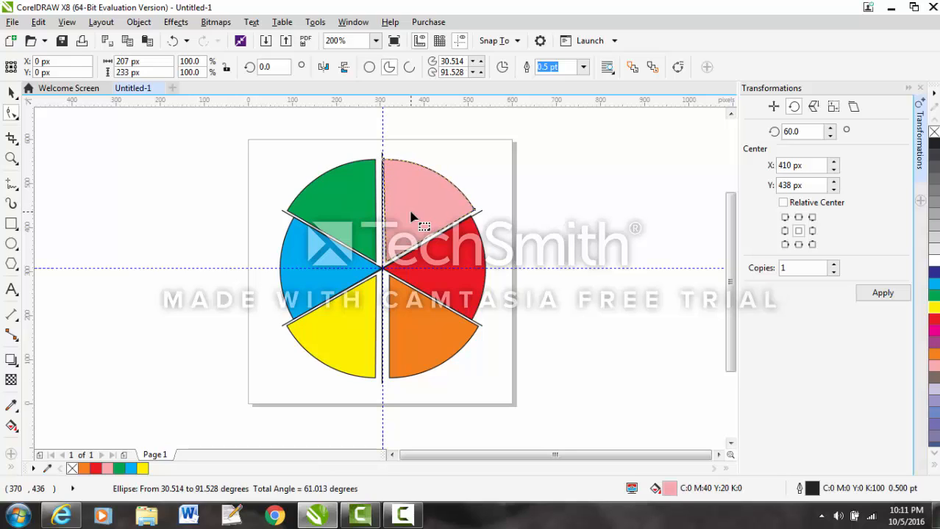
{"action": "key", "text": "Right"}
{"action": "key", "text": "Right"}
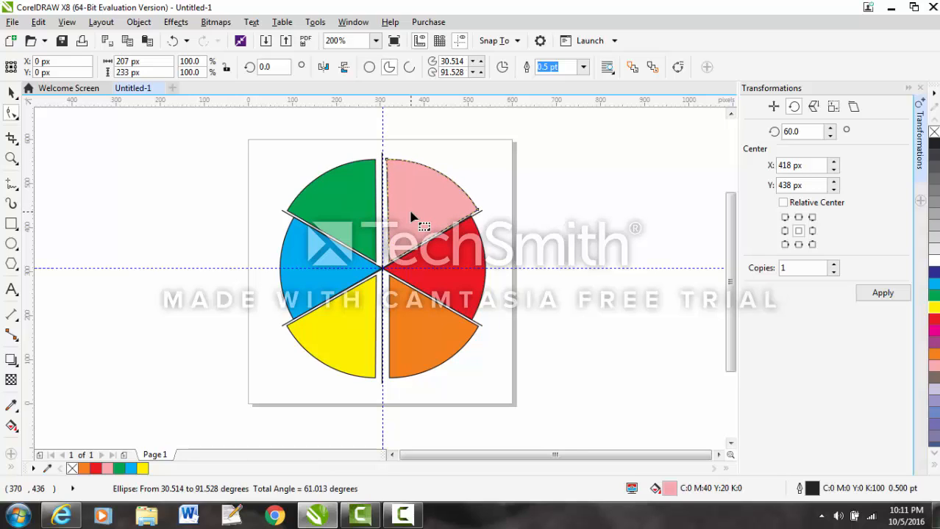
Nudge the cyan wedge about 20 px straight left, away from the center of the pie.
{"action": "left_click", "coordinate": [299, 266]}
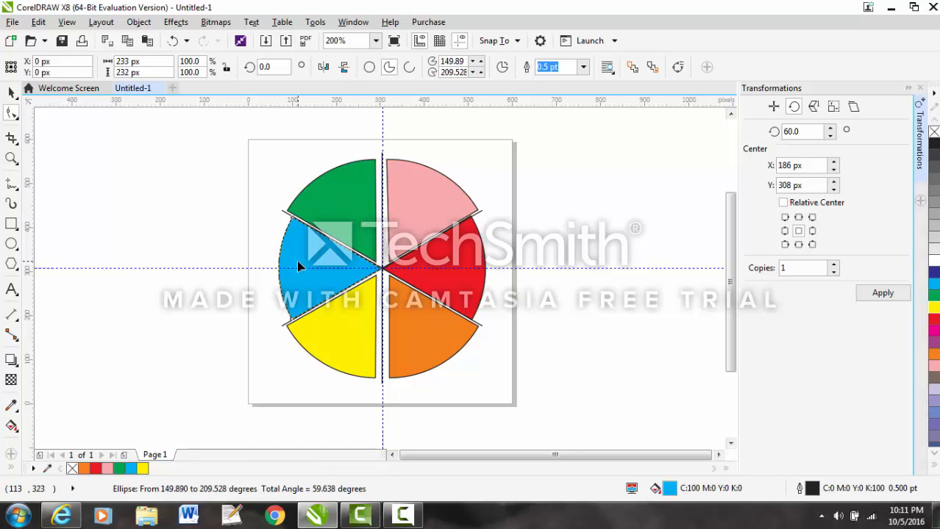
{"action": "key", "text": "Left"}
{"action": "key", "text": "Left"}
{"action": "key", "text": "Left"}
{"action": "key", "text": "Left"}
{"action": "key", "text": "Left"}
{"action": "key", "text": "Left"}
{"action": "key", "text": "Left"}
{"action": "key", "text": "Left"}
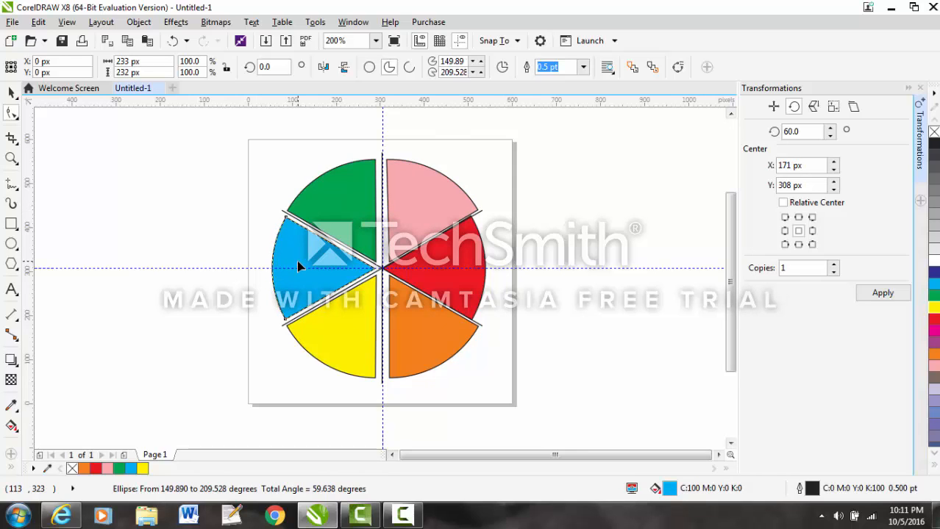
{"action": "key", "text": "Left"}
{"action": "key", "text": "Left"}
Nudge the red wedge straight right, to a center of about X 443 px, Y 309 px.
{"action": "left_click", "coordinate": [452, 268]}
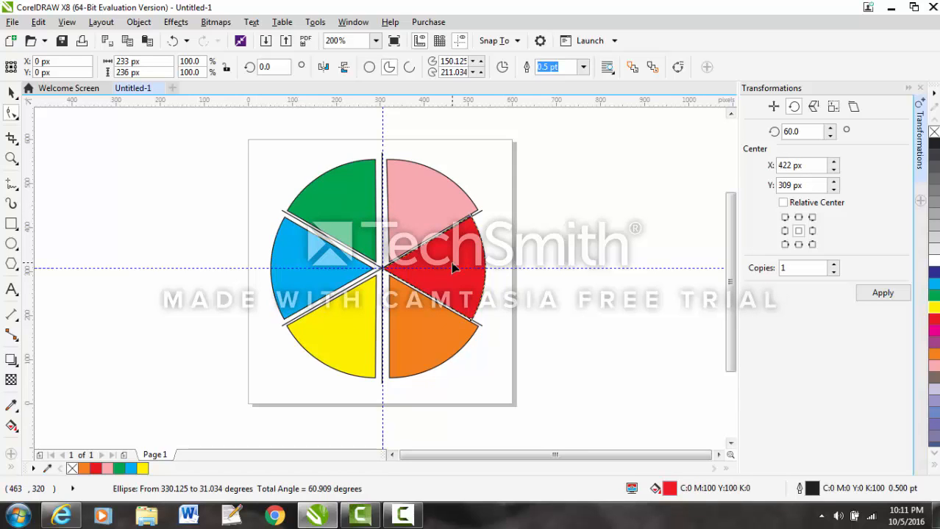
{"action": "key", "text": "Right"}
{"action": "key", "text": "Right"}
{"action": "key", "text": "Right"}
{"action": "key", "text": "Right"}
{"action": "key", "text": "Right"}
{"action": "key", "text": "Right"}
{"action": "key", "text": "Right"}
{"action": "key", "text": "Right"}
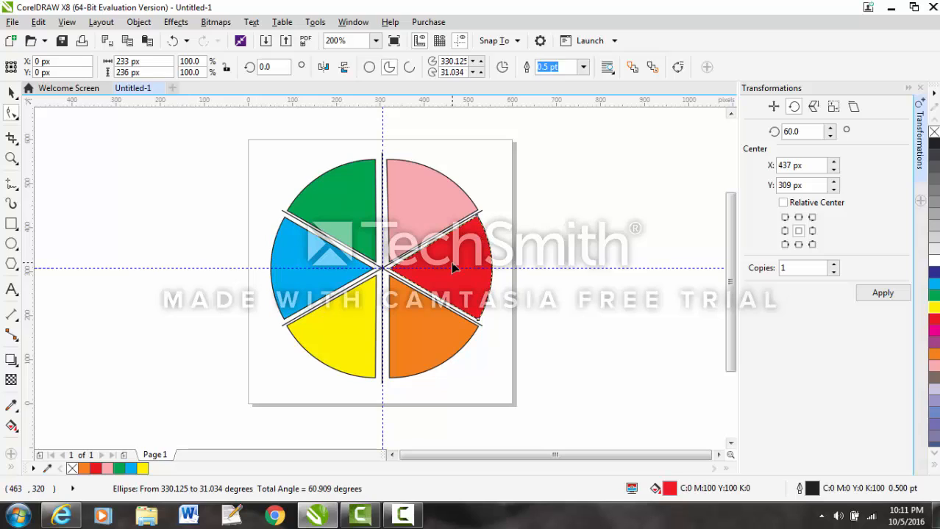
{"action": "key", "text": "Right"}
{"action": "key", "text": "Right"}
{"action": "key", "text": "Right"}
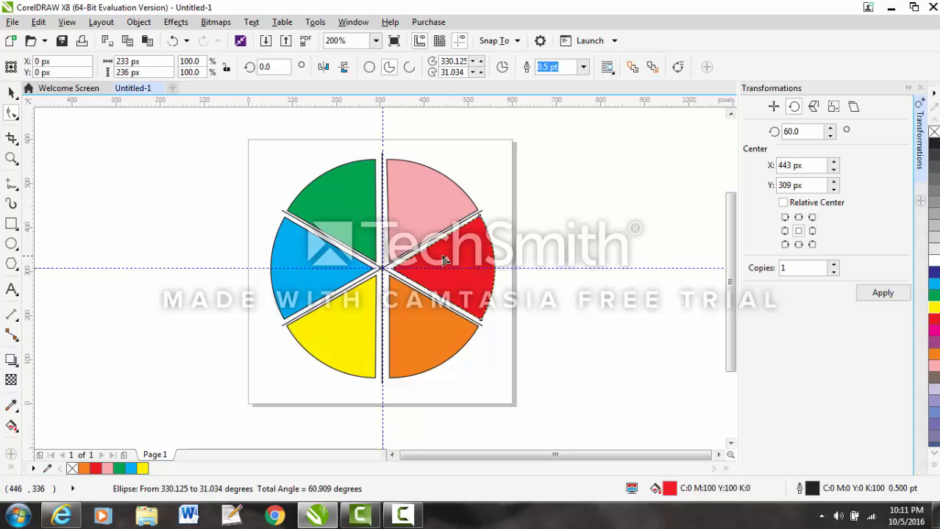
Save the drawing as piepieces in the SVG - Scalable Vector Graphics format, accepting the default SVG export settings.
{"action": "left_click", "coordinate": [13, 22]}
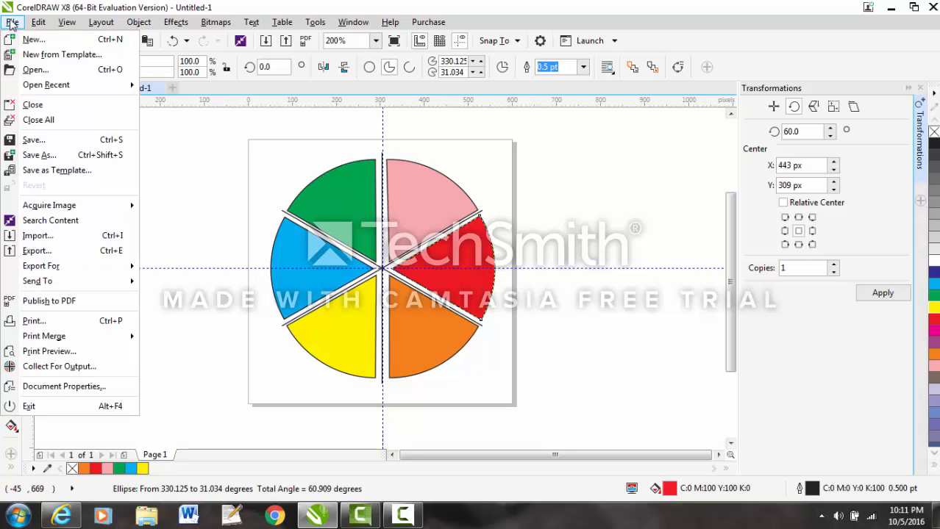
{"action": "left_click", "coordinate": [40, 154]}
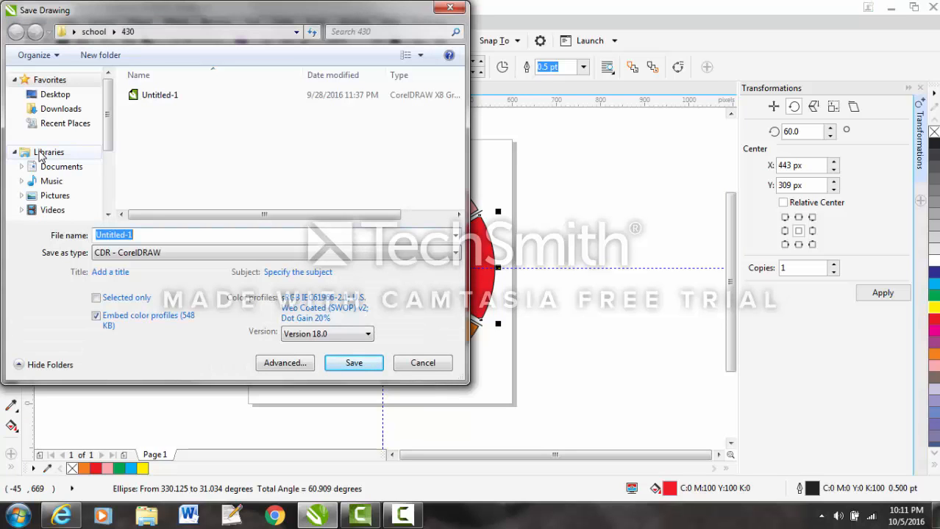
{"action": "type", "text": "piepieces"}
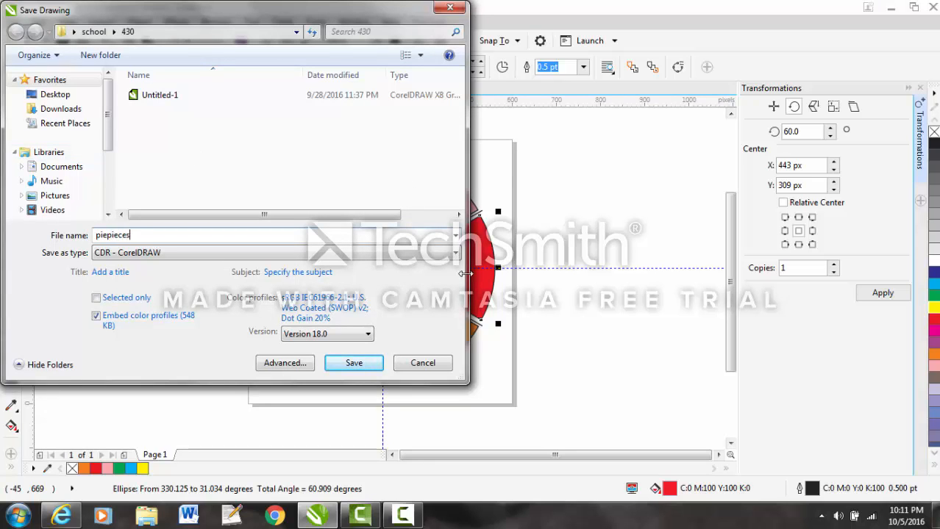
{"action": "left_click", "coordinate": [455, 253]}
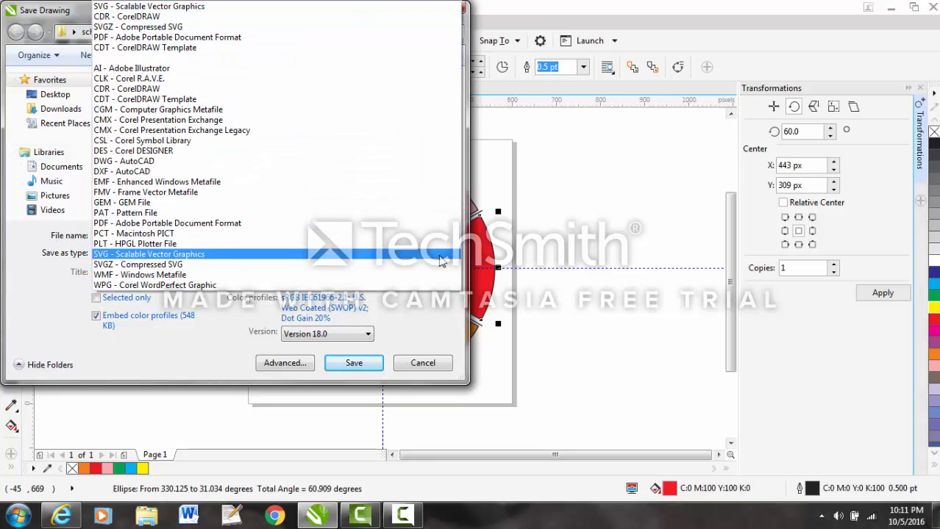
{"action": "left_click", "coordinate": [440, 254]}
{"action": "left_click", "coordinate": [356, 325]}
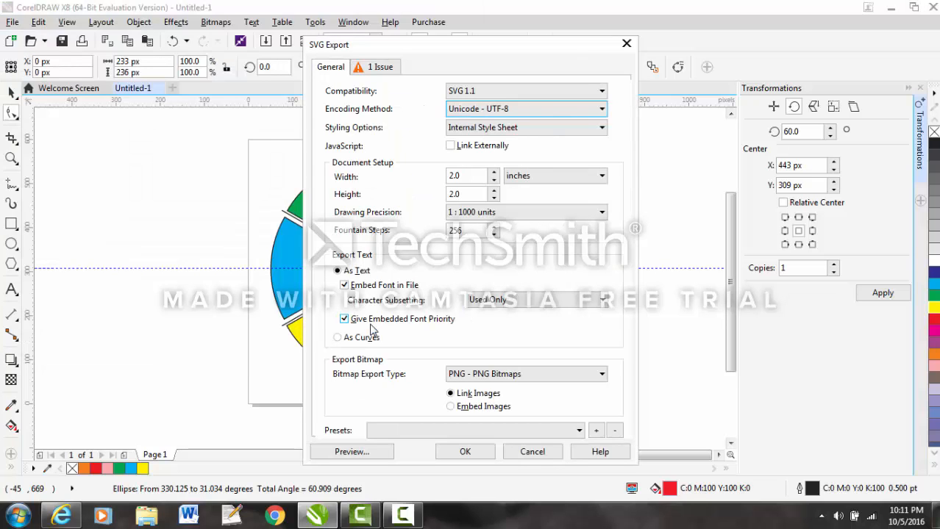
{"action": "left_click", "coordinate": [460, 450]}
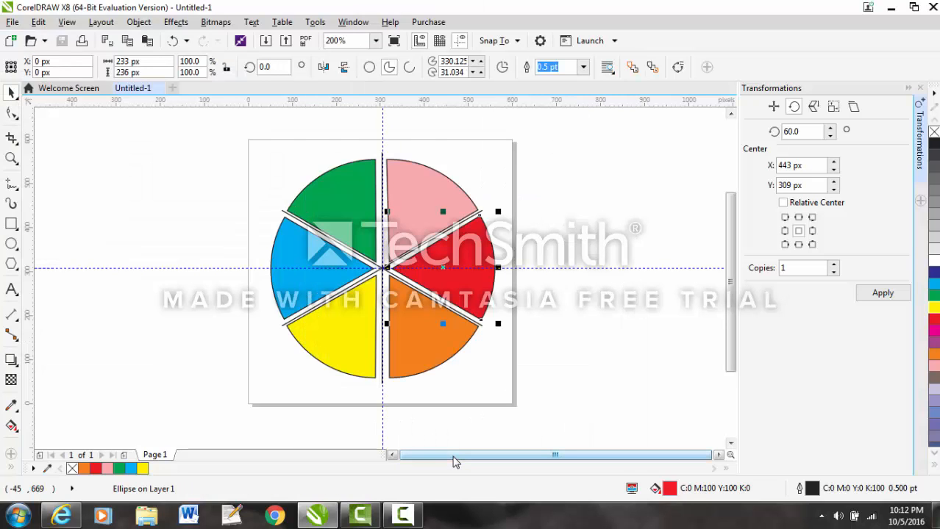